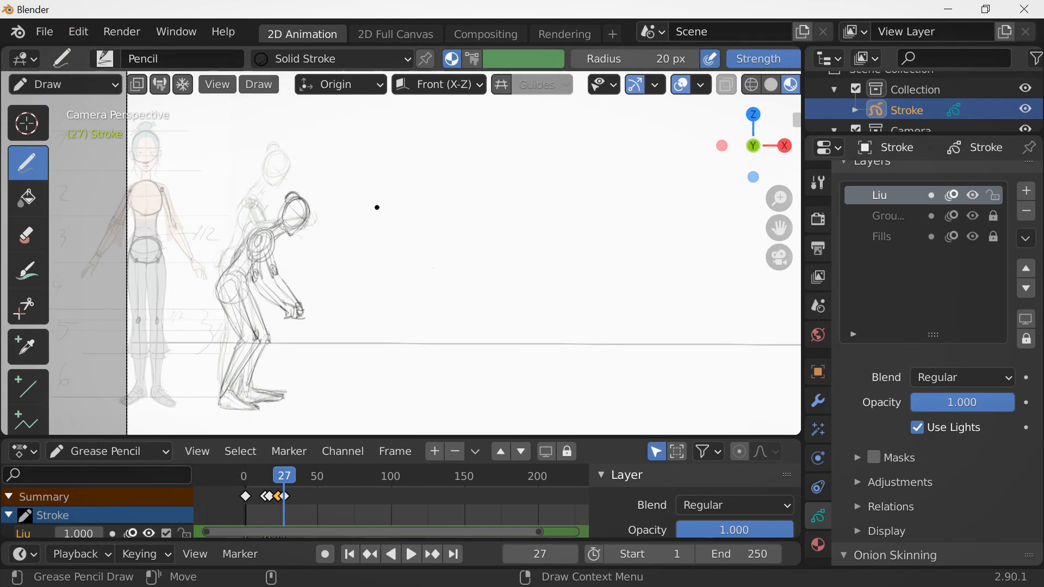
# Sketch the figure's bent legs and the arm behind its back on frame 31.
pyautogui.press('Tab')
pyautogui.press('Tab')
pyautogui.press('Right')
pyautogui.press('Right')
pyautogui.press('Right')
pyautogui.press('Right')
pyautogui.moveTo(248, 306); pyautogui.dragTo(278, 340)
pyautogui.moveTo(277, 352); pyautogui.dragTo(234, 393)
pyautogui.click(291, 496)
pyautogui.moveTo(239, 225); pyautogui.dragTo(235, 267)
pyautogui.moveTo(233, 271); pyautogui.dragTo(236, 310)
# Play the animation from near its start and step through the frames to review the crouching motion.
pyautogui.click(248, 476)
pyautogui.press('space')
pyautogui.press('space')
pyautogui.press('Tab')
pyautogui.press('Tab')
pyautogui.press('Left')
pyautogui.press('Right')
pyautogui.press('Right')
pyautogui.press('Right')
pyautogui.press('Right')
pyautogui.press('Right')
pyautogui.press('Right')
pyautogui.press('Right')
pyautogui.moveTo(538, 532); pyautogui.dragTo(365, 532)
# On frame 37, delete the selected arm strokes and redraw the arm reaching behind the hips.
pyautogui.press('Right')
pyautogui.press('Right')
pyautogui.press('Right')
pyautogui.press('Tab')
pyautogui.moveTo(262, 256)
pyautogui.mouseDown()
pyautogui.moveTo(311, 302)
pyautogui.moveTo(263, 255)
pyautogui.mouseUp()
pyautogui.press('x')
pyautogui.press('Tab')
pyautogui.moveTo(225, 250); pyautogui.dragTo(200, 296)
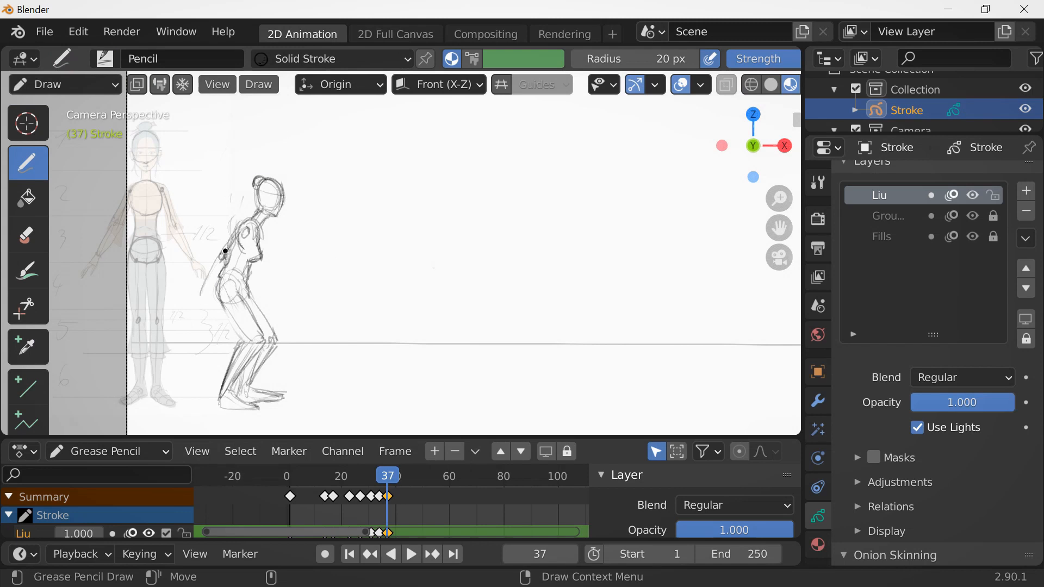
# Delete the keyframe at frame 34, move the frame 37 keyframe to frame 35, and check the timing in playback.
pyautogui.click(379, 533)
pyautogui.press('x')
pyautogui.moveTo(388, 532); pyautogui.dragTo(382, 533)
pyautogui.press('space')
pyautogui.press('space')
# Insert a blank keyframe at frame 40 for the following pose.
pyautogui.press('Right')
pyautogui.press('Right')
pyautogui.press('Right')
pyautogui.press('Right')
pyautogui.press('Right')
pyautogui.hotkey('shift', 'i')
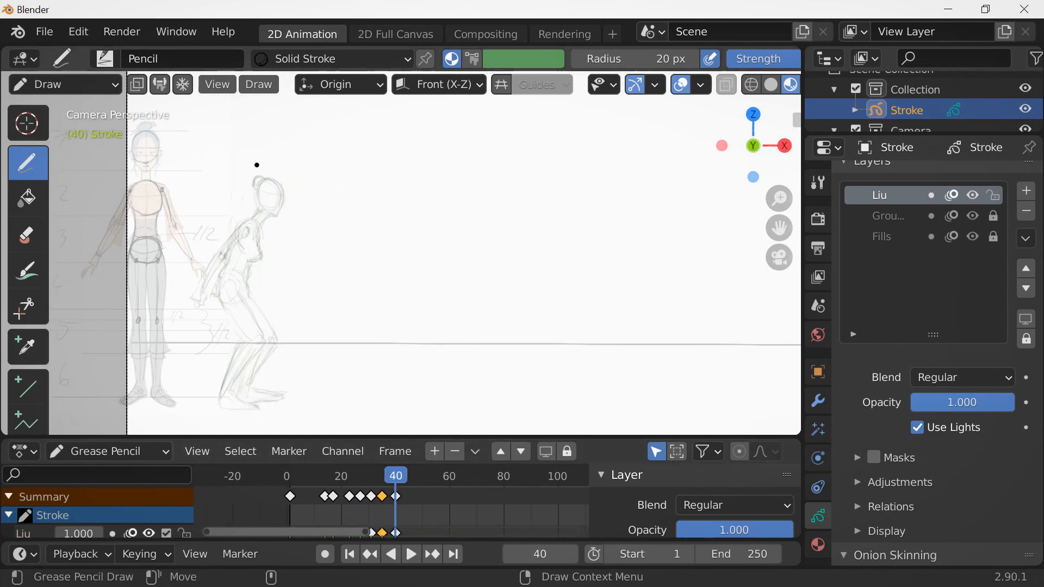
# Sketch the torso, lower leg and foot of the rising pose on frame 40.
pyautogui.moveTo(239, 233)
pyautogui.mouseDown()
pyautogui.moveTo(231, 250)
pyautogui.moveTo(251, 294)
pyautogui.mouseUp()
pyautogui.moveTo(238, 337)
pyautogui.mouseDown()
pyautogui.moveTo(220, 408)
pyautogui.moveTo(248, 389)
pyautogui.mouseUp()
pyautogui.moveTo(247, 389); pyautogui.dragTo(282, 402)
# Sketch the arms stretched out behind the figure and the chest outline on frame 40.
pyautogui.moveTo(237, 182); pyautogui.dragTo(242, 194)
pyautogui.moveTo(234, 187); pyautogui.dragTo(198, 194)
pyautogui.moveTo(235, 195); pyautogui.dragTo(199, 202)
pyautogui.moveTo(200, 193); pyautogui.dragTo(154, 208)
pyautogui.moveTo(204, 201); pyautogui.dragTo(157, 213)
pyautogui.moveTo(155, 208); pyautogui.dragTo(134, 218)
pyautogui.moveTo(263, 186); pyautogui.dragTo(255, 217)
pyautogui.moveTo(241, 218); pyautogui.dragTo(265, 218)
# Erase the rough hand on frame 40 and redraw the hand and arm contours.
pyautogui.keyDown('ctrl'); pyautogui.moveTo(131, 211); pyautogui.dragTo(139, 219); pyautogui.keyUp('ctrl')
pyautogui.moveTo(142, 211); pyautogui.dragTo(146, 219)
pyautogui.moveTo(146, 219); pyautogui.dragTo(161, 211)
pyautogui.moveTo(228, 205); pyautogui.dragTo(200, 212)
pyautogui.moveTo(202, 208); pyautogui.dragTo(177, 217)
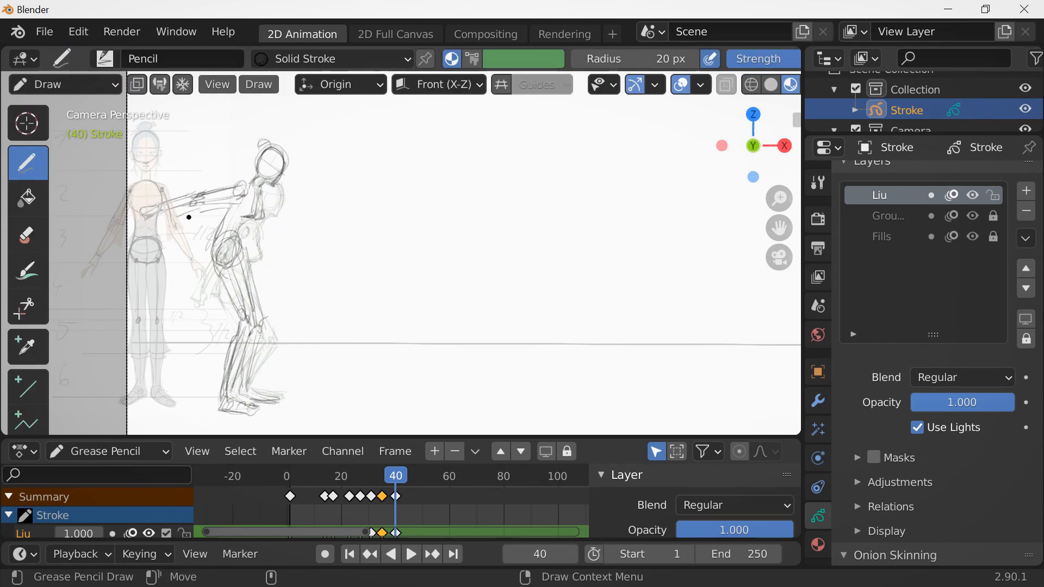
# Erase the hip circle on frame 40 and redraw the back, buttock, thigh and arm contours.
pyautogui.keyDown('ctrl'); pyautogui.moveTo(218, 245); pyautogui.dragTo(234, 264); pyautogui.keyUp('ctrl')
pyautogui.moveTo(226, 208); pyautogui.dragTo(210, 256)
pyautogui.moveTo(210, 255); pyautogui.dragTo(221, 277)
pyautogui.moveTo(237, 264); pyautogui.dragTo(254, 309)
pyautogui.moveTo(218, 276); pyautogui.dragTo(242, 319)
pyautogui.moveTo(205, 195); pyautogui.dragTo(180, 216)
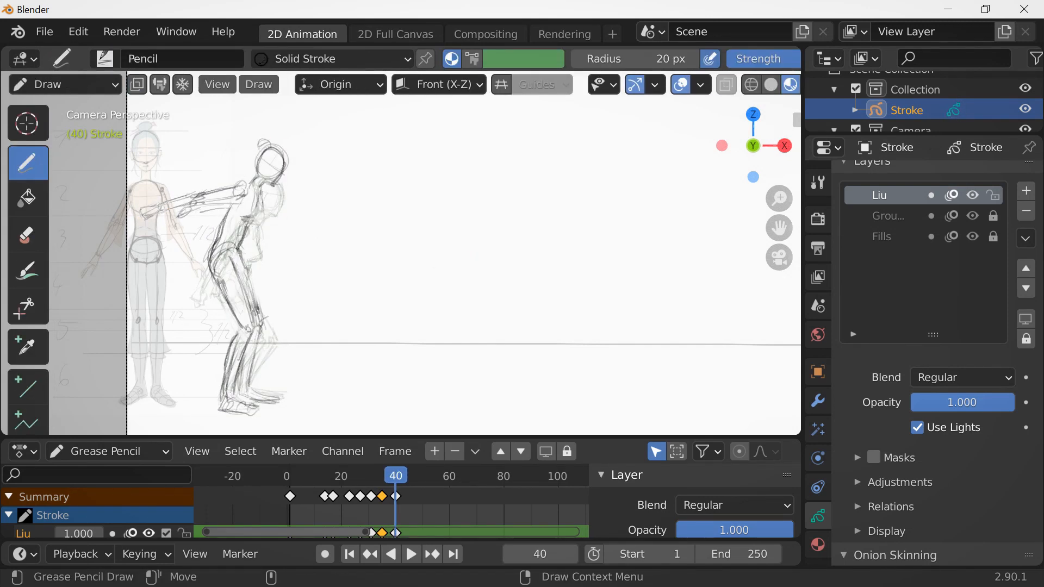
# Reposition the selected strokes of the frame 40 pose.
pyautogui.press('Tab')
pyautogui.press('g')
pyautogui.press('Tab')
# On frame 68, rotate the head and chest strokes back toward the hips.
pyautogui.press('Right')
pyautogui.press('Right')
pyautogui.press('Right')
pyautogui.press('Right')
pyautogui.press('Right')
pyautogui.press('Right')
pyautogui.press('Right')
pyautogui.press('Right')
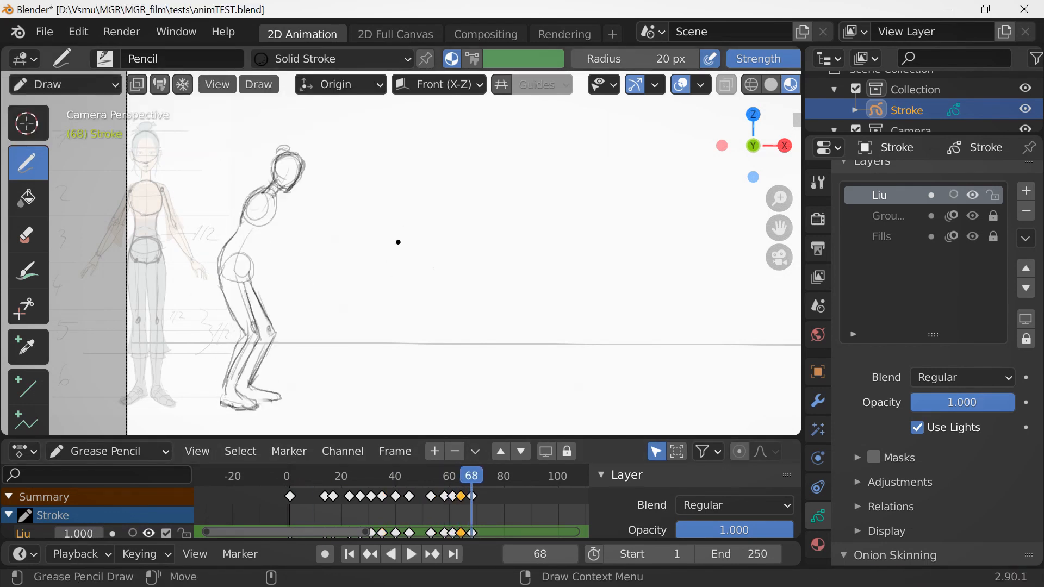
pyautogui.press('Tab')
pyautogui.press('r')
pyautogui.press('Tab')
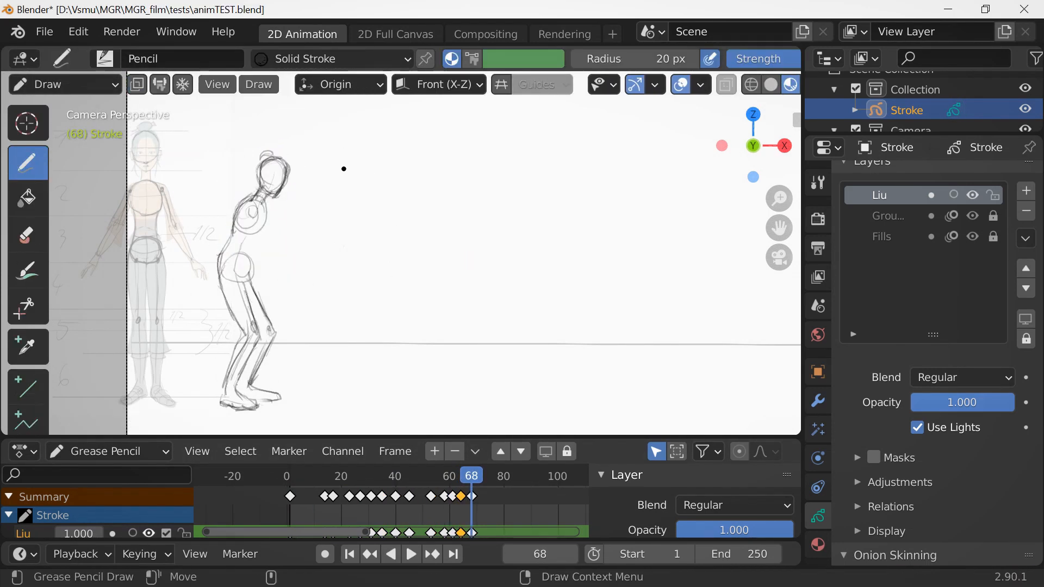
# Draw the arm and back lines on frame 68 and reposition the selected strokes.
pyautogui.moveTo(288, 233)
pyautogui.mouseDown()
pyautogui.moveTo(333, 205)
pyautogui.moveTo(332, 222)
pyautogui.mouseUp()
pyautogui.moveTo(253, 242); pyautogui.dragTo(243, 281)
pyautogui.moveTo(250, 201); pyautogui.dragTo(227, 253)
pyautogui.press('Tab')
pyautogui.press('g')
pyautogui.press('Tab')
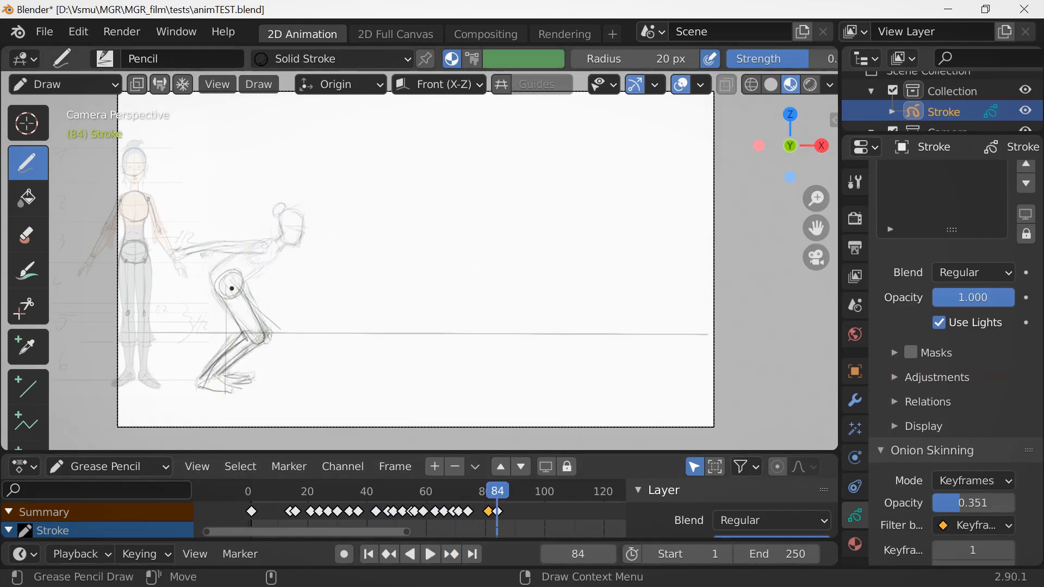
# Compare the crouching poses on frames 81 and 84.
pyautogui.press('Tab')
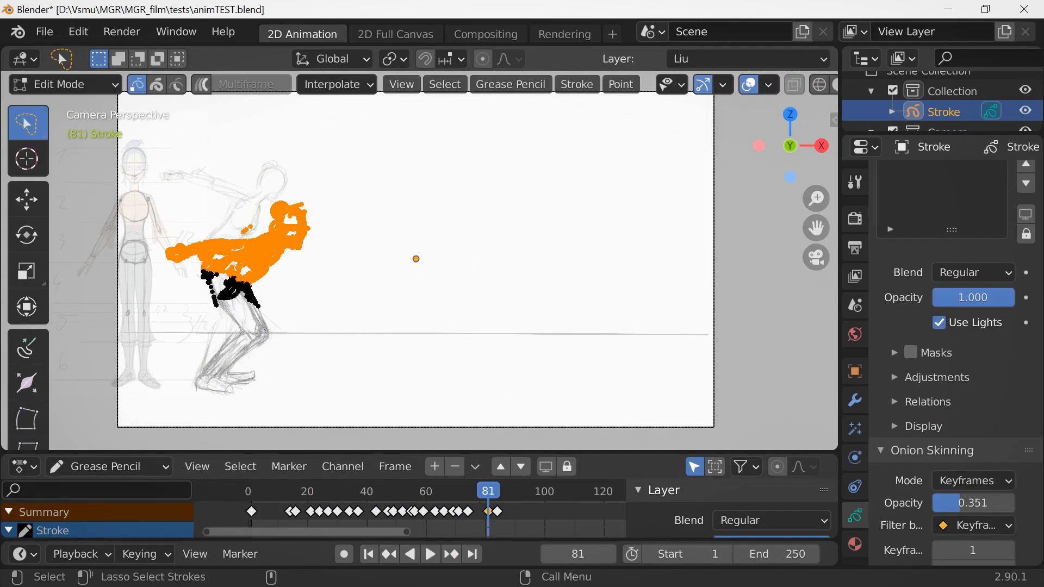
pyautogui.press('Tab')
pyautogui.press('Up')
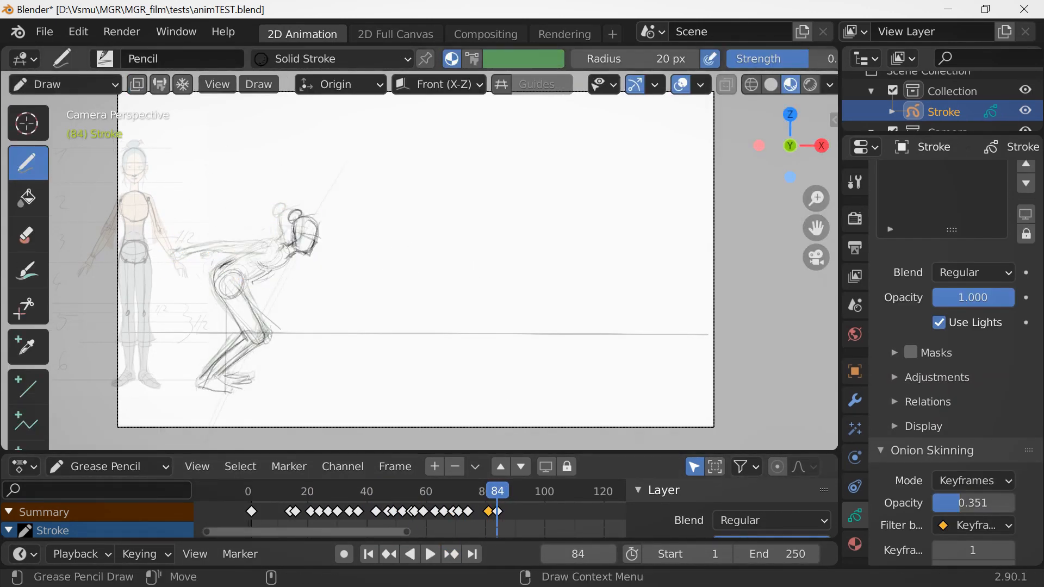
pyautogui.press('Down')
pyautogui.press('Up')
# Sketch the arm hanging from the shoulder on frame 84 and compare the pose with frame 81.
pyautogui.moveTo(223, 301); pyautogui.dragTo(268, 252)
pyautogui.moveTo(210, 307); pyautogui.dragTo(220, 320)
pyautogui.moveTo(266, 259); pyautogui.dragTo(220, 310)
pyautogui.moveTo(232, 273)
pyautogui.mouseDown()
pyautogui.moveTo(213, 320)
pyautogui.moveTo(218, 312)
pyautogui.mouseUp()
pyautogui.press('Down')
pyautogui.press('Up')
pyautogui.press('Down')
pyautogui.press('Up')
pyautogui.press('Tab')
pyautogui.press('Tab')
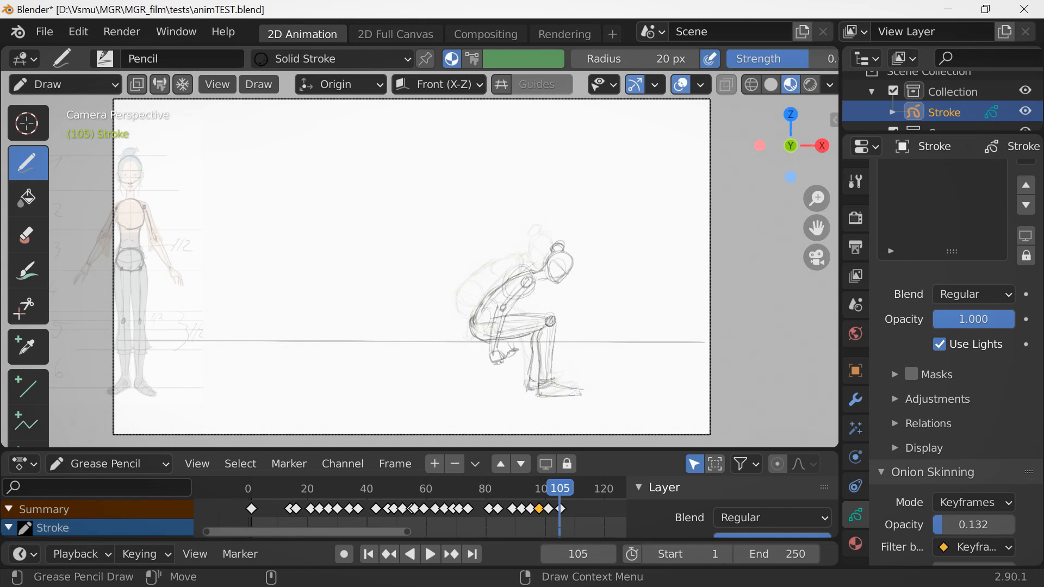
# Erase the toe area of the foot on frame 105 and go to frame 108.
pyautogui.keyDown('ctrl'); pyautogui.moveTo(577, 389); pyautogui.dragTo(566, 397); pyautogui.keyUp('ctrl')
pyautogui.moveTo(560, 488)
pyautogui.mouseDown()
pyautogui.moveTo(528, 489)
pyautogui.moveTo(571, 488)
pyautogui.mouseUp()
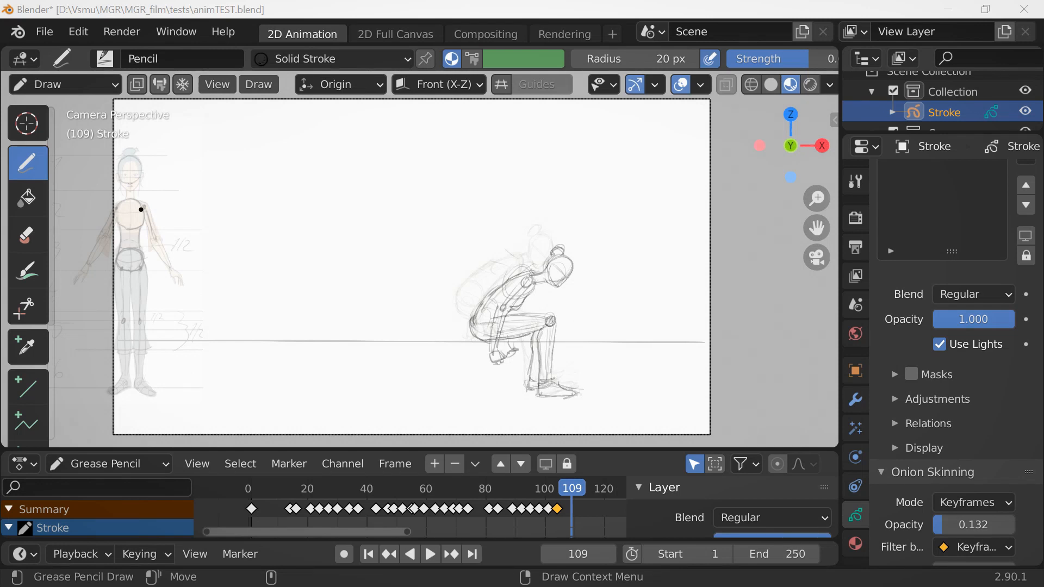
pyautogui.press('Left')
# Sketch the knee, shoulder, torso and head of the deep squat on frame 108.
pyautogui.moveTo(576, 327); pyautogui.dragTo(580, 339)
pyautogui.moveTo(549, 294); pyautogui.dragTo(560, 311)
pyautogui.moveTo(530, 312); pyautogui.dragTo(506, 344)
pyautogui.moveTo(581, 278)
pyautogui.mouseDown()
pyautogui.moveTo(576, 310)
pyautogui.moveTo(600, 293)
pyautogui.mouseUp()
pyautogui.moveTo(575, 278); pyautogui.dragTo(587, 275)
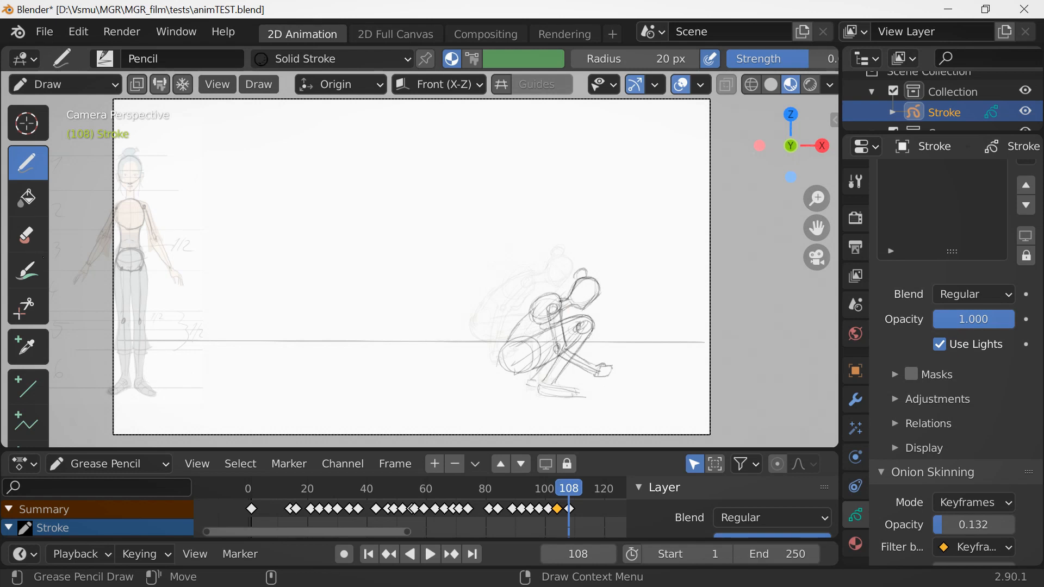
# Clean up the knee and shin lines on frame 108 and move the selected strokes into place.
pyautogui.moveTo(592, 322); pyautogui.dragTo(574, 346)
pyautogui.moveTo(584, 325)
pyautogui.keyDown('ctrl'); pyautogui.mouseDown()
pyautogui.moveTo(610, 355)
pyautogui.moveTo(582, 385)
pyautogui.mouseUp(); pyautogui.keyUp('ctrl')
pyautogui.press('Tab')
pyautogui.press('g')
pyautogui.click(600, 356)
pyautogui.press('Tab')
# Erase the rough shoulder lines on frame 108, redraw the neck, and play back the motion.
pyautogui.keyDown('ctrl'); pyautogui.moveTo(556, 295); pyautogui.dragTo(532, 322); pyautogui.keyUp('ctrl')
pyautogui.moveTo(590, 280); pyautogui.dragTo(568, 300)
pyautogui.press('space')
pyautogui.press('space')
# Shift the last keyframes earlier so the newest pose sits at frame 104, and check the timing in playback.
pyautogui.moveTo(578, 523); pyautogui.dragTo(540, 504)
pyautogui.press('g')
pyautogui.click(555, 509)
pyautogui.press('space')
pyautogui.press('space')
pyautogui.press('Right')
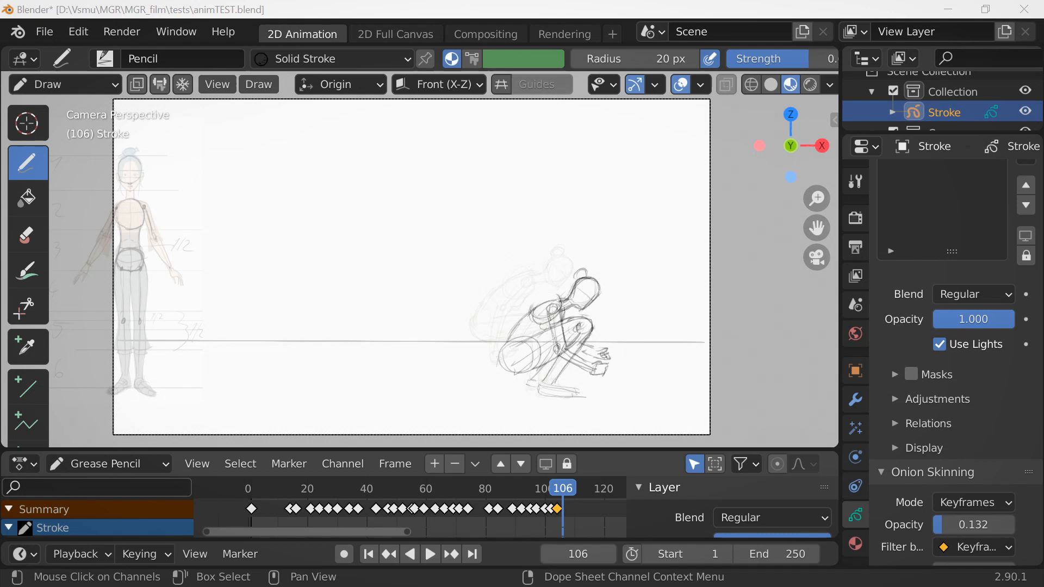
# Sketch the foot, shin, thigh and knee of the squatting figure on frame 107.
pyautogui.press('Right')
pyautogui.moveTo(541, 387); pyautogui.dragTo(585, 393)
pyautogui.moveTo(592, 333); pyautogui.dragTo(553, 382)
pyautogui.moveTo(544, 337); pyautogui.dragTo(547, 343)
pyautogui.moveTo(536, 361); pyautogui.dragTo(587, 336)
pyautogui.moveTo(607, 341)
pyautogui.mouseDown()
pyautogui.moveTo(568, 374)
pyautogui.moveTo(603, 336)
pyautogui.mouseUp()
pyautogui.moveTo(616, 338); pyautogui.dragTo(561, 382)
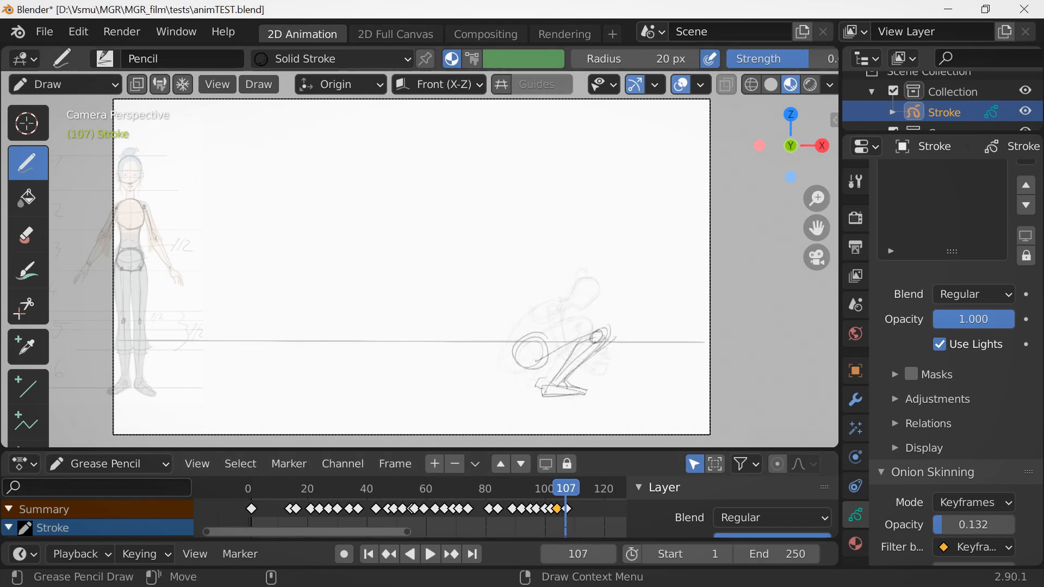
# Draw another body line on frame 107, move the selected strokes into place, and erase the stray knee lines.
pyautogui.moveTo(546, 322)
pyautogui.mouseDown()
pyautogui.moveTo(611, 290)
pyautogui.moveTo(590, 269)
pyautogui.moveTo(604, 304)
pyautogui.moveTo(565, 378)
pyautogui.mouseUp()
pyautogui.press('Tab')
pyautogui.press('g')
pyautogui.click(620, 291)
pyautogui.press('Tab')
pyautogui.keyDown('ctrl'); pyautogui.moveTo(607, 338); pyautogui.dragTo(611, 322); pyautogui.keyUp('ctrl')
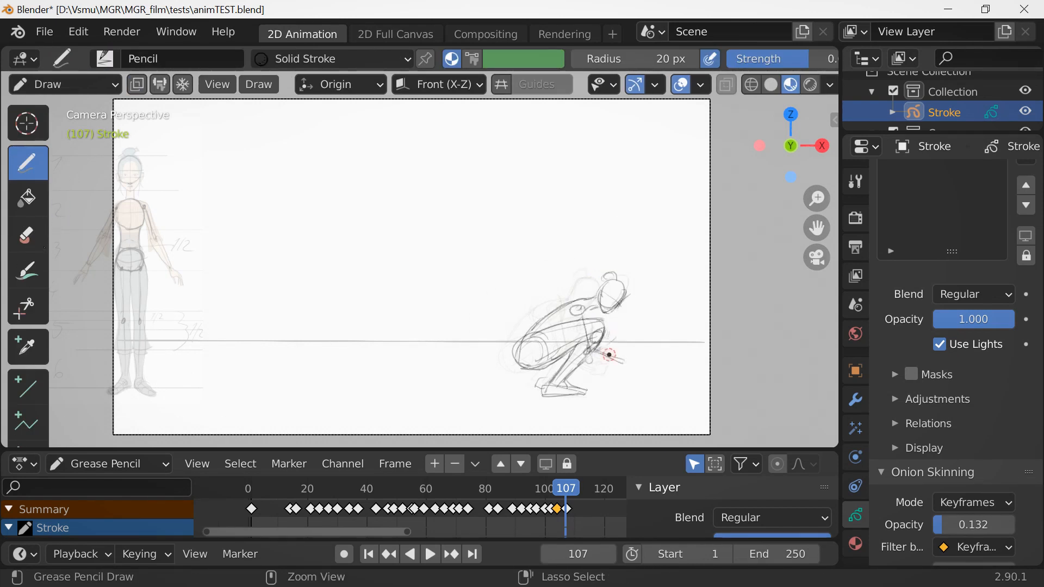
# Undo the latest changes and redo several of them to return to the frame 107 drawing.
pyautogui.press('Left')
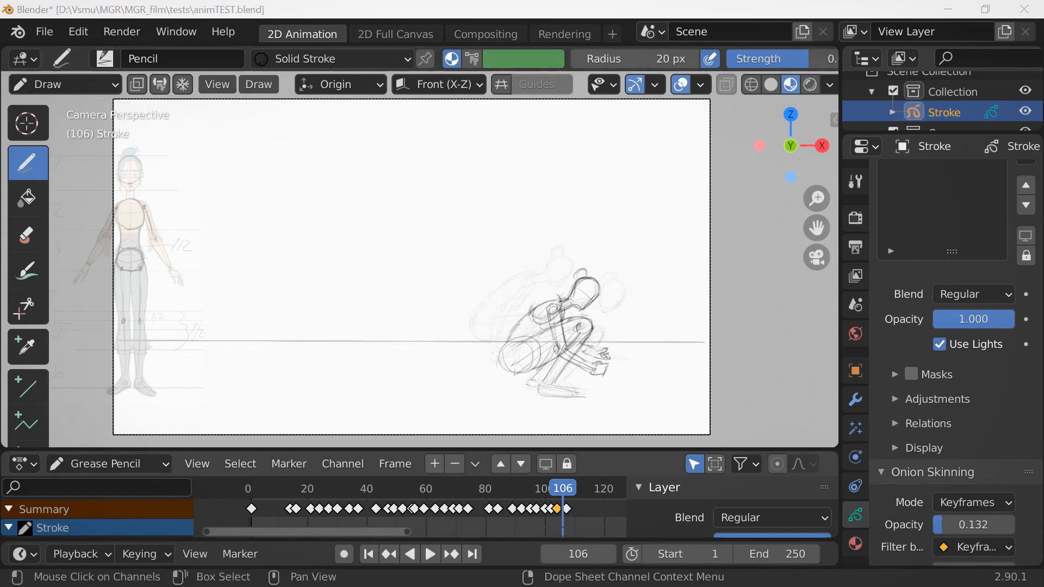
pyautogui.hotkey('shift', 'i')
pyautogui.hotkey('ctrl', 'z')
pyautogui.hotkey('ctrl', 'z')
pyautogui.hotkey('ctrl', 'z')
pyautogui.hotkey('ctrl', 'z')
pyautogui.hotkey('ctrl', 'z')
pyautogui.hotkey('ctrl', 'z')
pyautogui.hotkey('ctrl', 'z')
pyautogui.hotkey('ctrl', 'z')
pyautogui.hotkey('ctrl', 'z')
pyautogui.hotkey('ctrl', 'z')
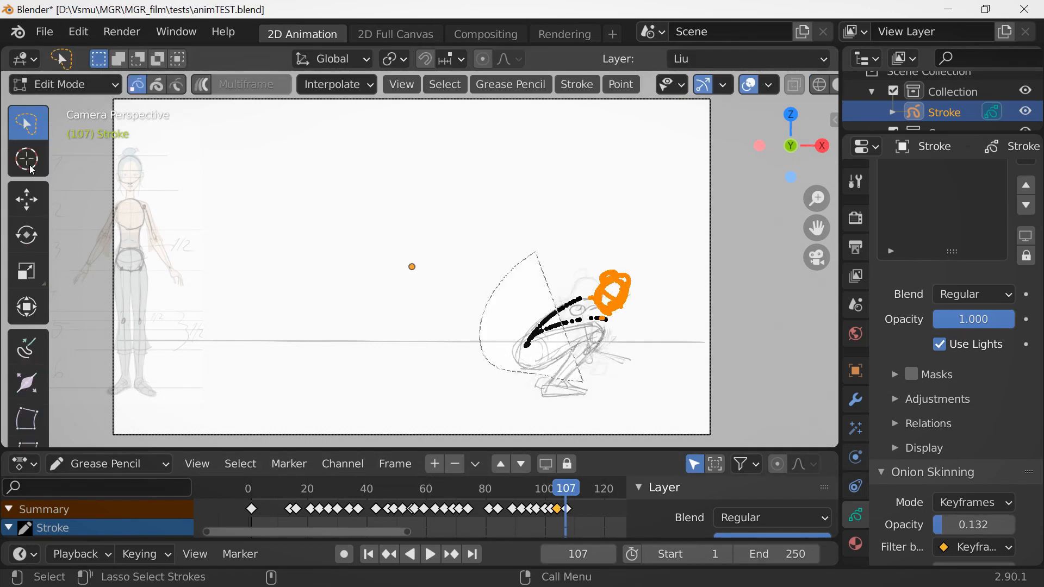
pyautogui.hotkey('ctrl', 'shift', 'z')
pyautogui.hotkey('ctrl', 'shift', 'z')
pyautogui.hotkey('ctrl', 'shift', 'z')
pyautogui.hotkey('ctrl', 'shift', 'z')
pyautogui.hotkey('ctrl', 'shift', 'z')
# Erase the rough head lines on frame 107 and redraw the head of the squatting figure.
pyautogui.moveTo(586, 287); pyautogui.dragTo(584, 287)
pyautogui.keyDown('ctrl'); pyautogui.moveTo(602, 279); pyautogui.dragTo(615, 295); pyautogui.keyUp('ctrl')
pyautogui.moveTo(603, 276)
pyautogui.mouseDown()
pyautogui.moveTo(613, 270)
pyautogui.moveTo(610, 304)
pyautogui.mouseUp()
pyautogui.moveTo(606, 280); pyautogui.dragTo(621, 297)
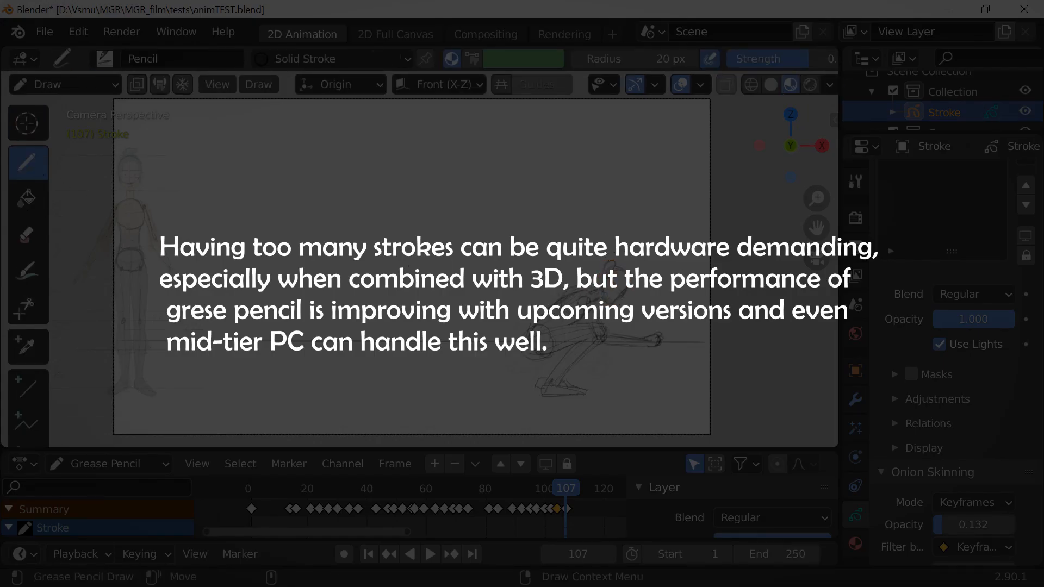
# Play and step through the rough animation around frames 118 and 119 to check the figure rising from the squat.
pyautogui.press('Tab')
pyautogui.press('Tab')
pyautogui.moveTo(599, 489)
pyautogui.mouseDown()
pyautogui.moveTo(501, 488)
pyautogui.moveTo(608, 489)
pyautogui.moveTo(584, 488)
pyautogui.mouseUp()
pyautogui.press('Tab')
pyautogui.press('Tab')
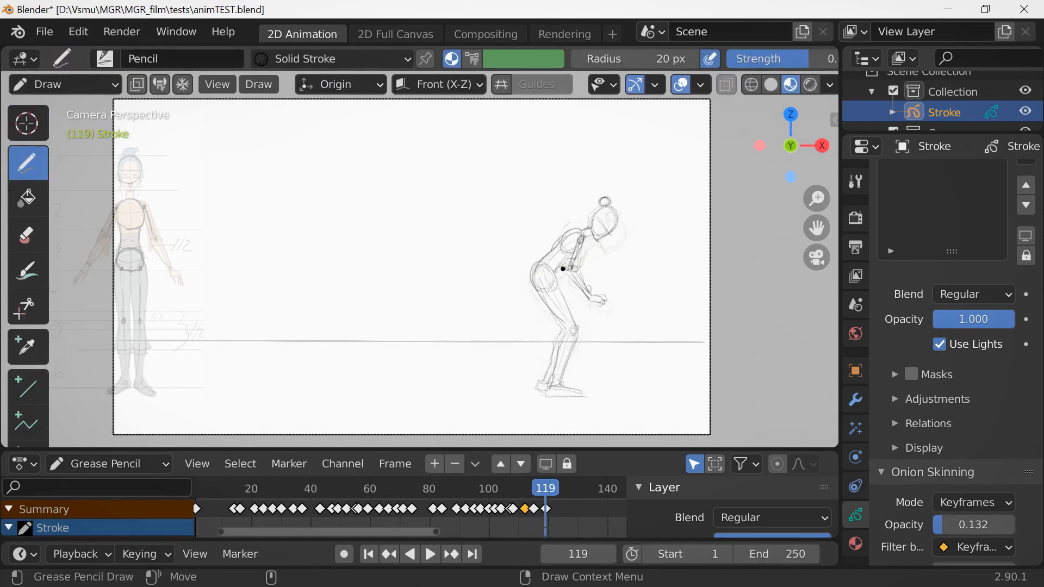
pyautogui.press('Right')
pyautogui.press('Right')
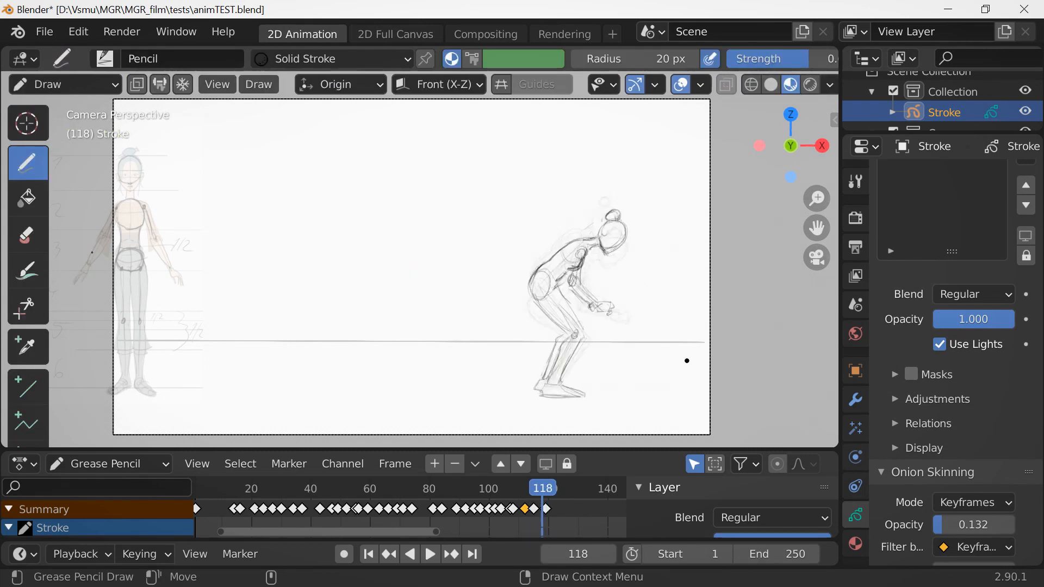
pyautogui.press('space')
pyautogui.press('space')
pyautogui.moveTo(557, 488); pyautogui.dragTo(426, 488)
pyautogui.press('Tab')
pyautogui.press('g')
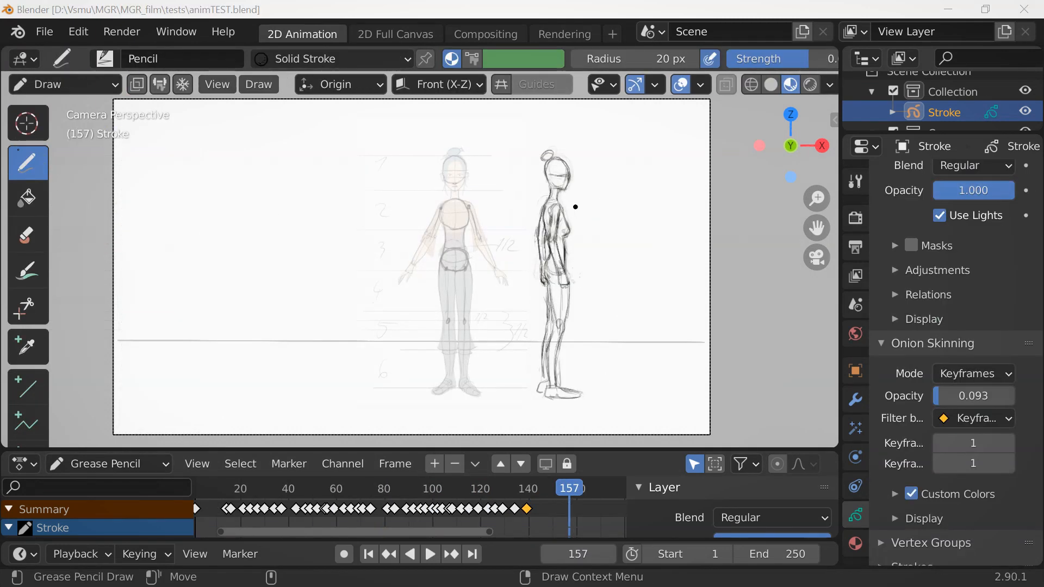
# Sketch the pelvis, thigh and backward-bent shin of the standing figure on frame 145.
pyautogui.click(541, 488)
pyautogui.moveTo(565, 262); pyautogui.dragTo(568, 275)
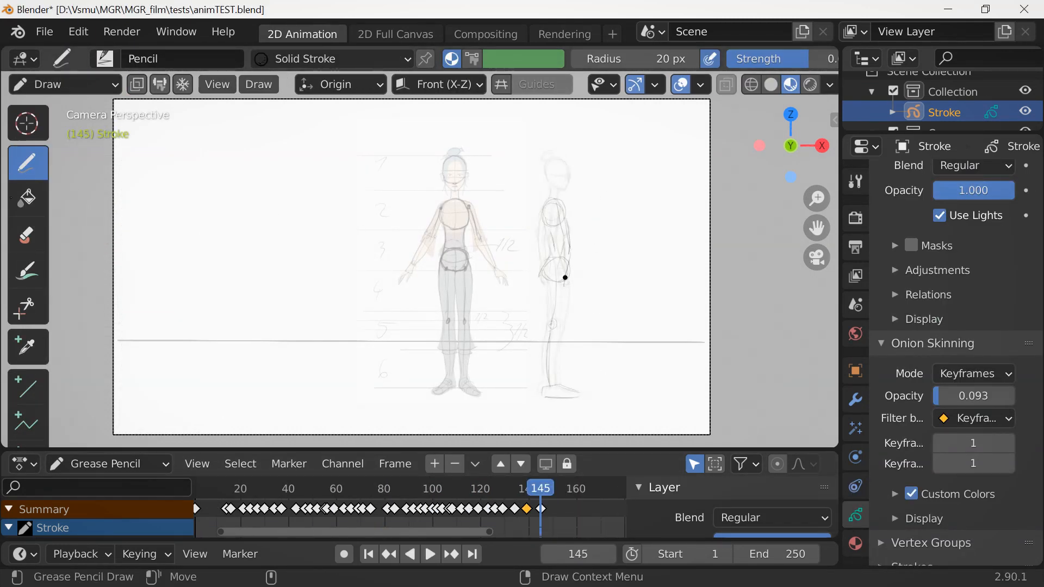
pyautogui.moveTo(559, 269); pyautogui.dragTo(558, 311)
pyautogui.moveTo(556, 312); pyautogui.dragTo(559, 312)
pyautogui.moveTo(504, 269); pyautogui.dragTo(548, 319)
pyautogui.moveTo(504, 269); pyautogui.dragTo(563, 328)
pyautogui.moveTo(512, 289); pyautogui.dragTo(552, 324)
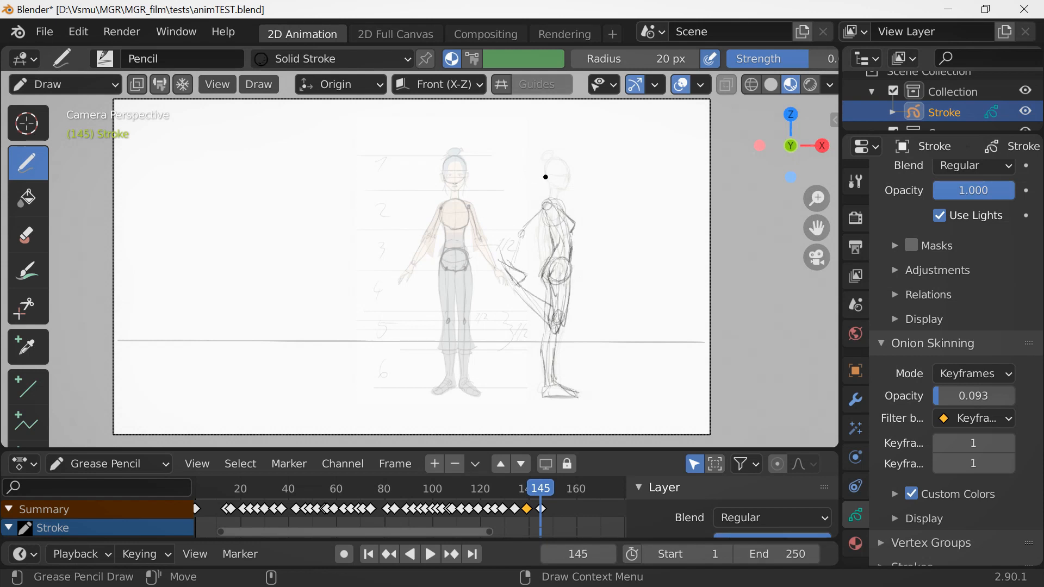
# Sketch the arm reaching back to the foot, the head and the torso lines on frame 145.
pyautogui.moveTo(549, 209); pyautogui.dragTo(510, 275)
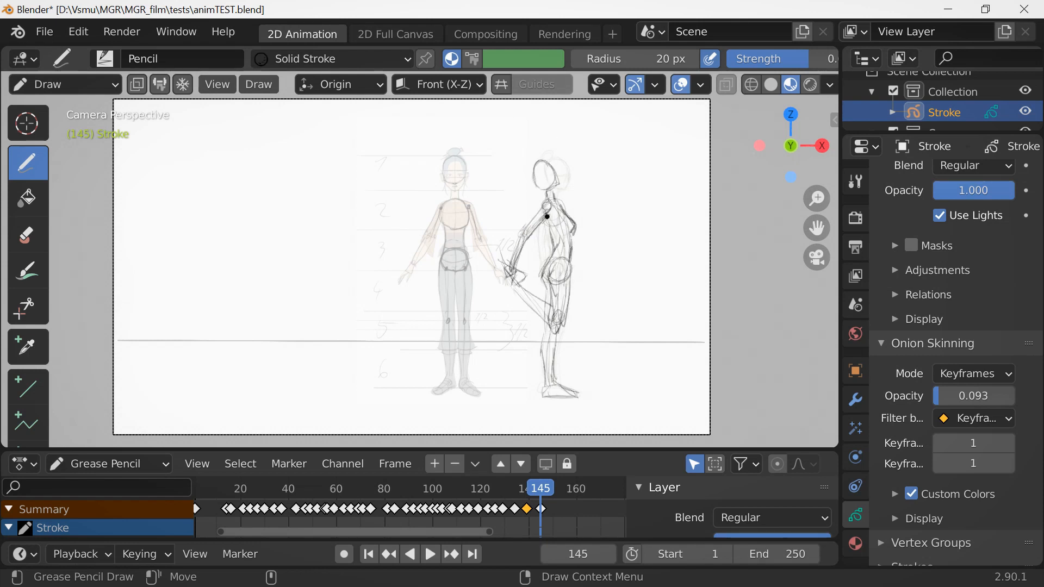
pyautogui.moveTo(544, 220); pyautogui.dragTo(516, 272)
pyautogui.moveTo(550, 159); pyautogui.dragTo(564, 188)
pyautogui.moveTo(552, 259)
pyautogui.mouseDown()
pyautogui.moveTo(560, 280)
pyautogui.moveTo(547, 304)
pyautogui.mouseUp()
pyautogui.moveTo(550, 209)
pyautogui.mouseDown()
pyautogui.moveTo(565, 232)
pyautogui.moveTo(566, 272)
pyautogui.mouseUp()
pyautogui.moveTo(546, 205); pyautogui.dragTo(520, 260)
# Erase the rough shin of the lifted leg and redraw its lines from foot to knee.
pyautogui.click(27, 235)
pyautogui.moveTo(504, 265); pyautogui.dragTo(557, 311)
pyautogui.click(27, 163)
pyautogui.moveTo(511, 284)
pyautogui.mouseDown()
pyautogui.moveTo(544, 329)
pyautogui.moveTo(554, 315)
pyautogui.mouseUp()
pyautogui.moveTo(509, 284); pyautogui.dragTo(548, 330)
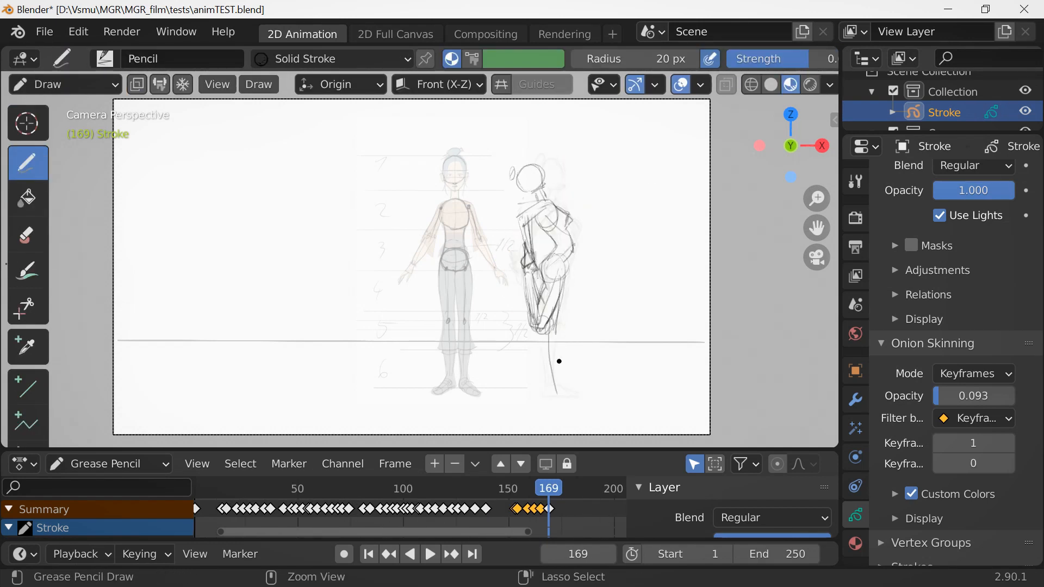
# Sketch the standing leg, its foot and the hip and thigh lines of the figure on frame 169.
pyautogui.moveTo(554, 327); pyautogui.dragTo(555, 383)
pyautogui.moveTo(549, 383); pyautogui.dragTo(581, 398)
pyautogui.moveTo(539, 340); pyautogui.dragTo(548, 386)
pyautogui.moveTo(572, 239); pyautogui.dragTo(550, 328)
pyautogui.moveTo(546, 258); pyautogui.dragTo(542, 292)
# Draw the upper body, shoulder and arm of the leg-stretching figure through frame 171, erasing stray lines.
pyautogui.moveTo(547, 170)
pyautogui.mouseDown()
pyautogui.moveTo(528, 190)
pyautogui.moveTo(524, 255)
pyautogui.mouseUp()
pyautogui.keyDown('ctrl'); pyautogui.moveTo(536, 204); pyautogui.dragTo(523, 256); pyautogui.keyUp('ctrl')
pyautogui.moveTo(542, 205); pyautogui.dragTo(517, 261)
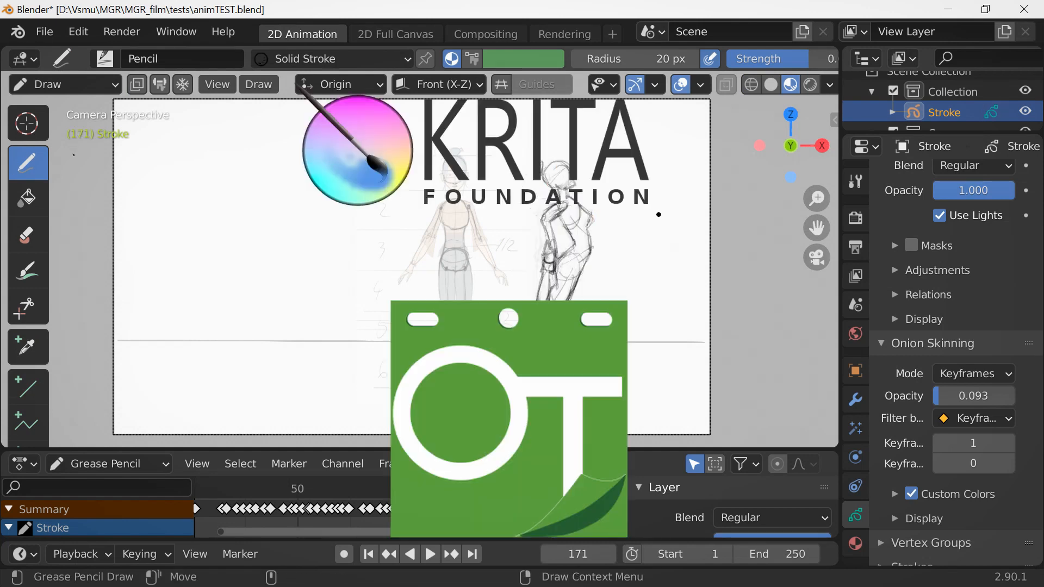
pyautogui.keyDown('ctrl'); pyautogui.moveTo(546, 228); pyautogui.dragTo(547, 297); pyautogui.keyUp('ctrl')
pyautogui.moveTo(540, 255); pyautogui.dragTo(557, 264)
pyautogui.moveTo(563, 205); pyautogui.dragTo(535, 220)
pyautogui.moveTo(538, 220); pyautogui.dragTo(547, 247)
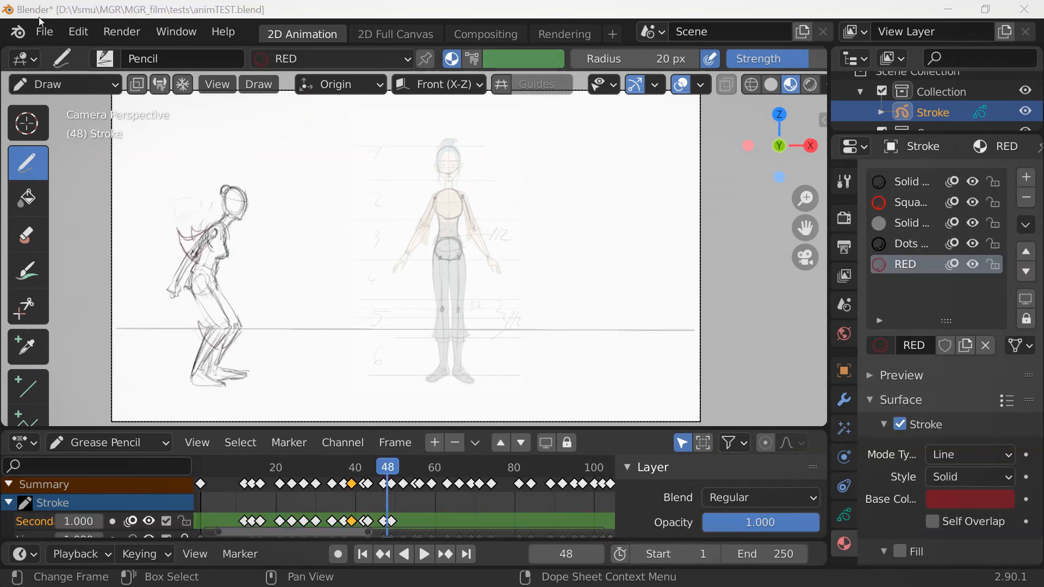
# Check the cloth motion from frame 48 onward and draw a sleeve line in the RED material on frame 66.
pyautogui.press('Right')
pyautogui.press('Right')
pyautogui.press('Right')
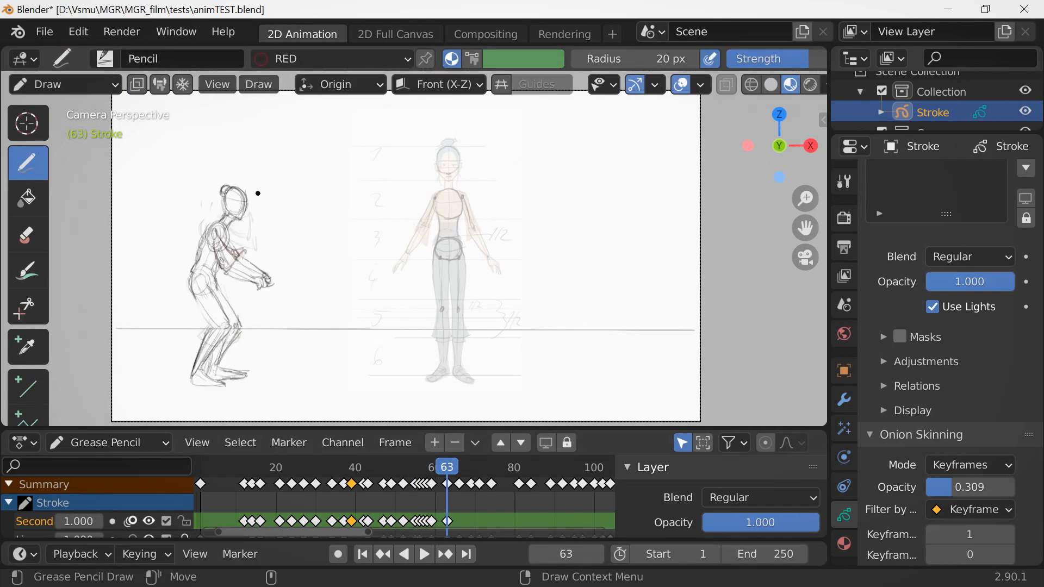
pyautogui.press('Left')
pyautogui.press('Right')
pyautogui.moveTo(446, 467); pyautogui.dragTo(403, 467)
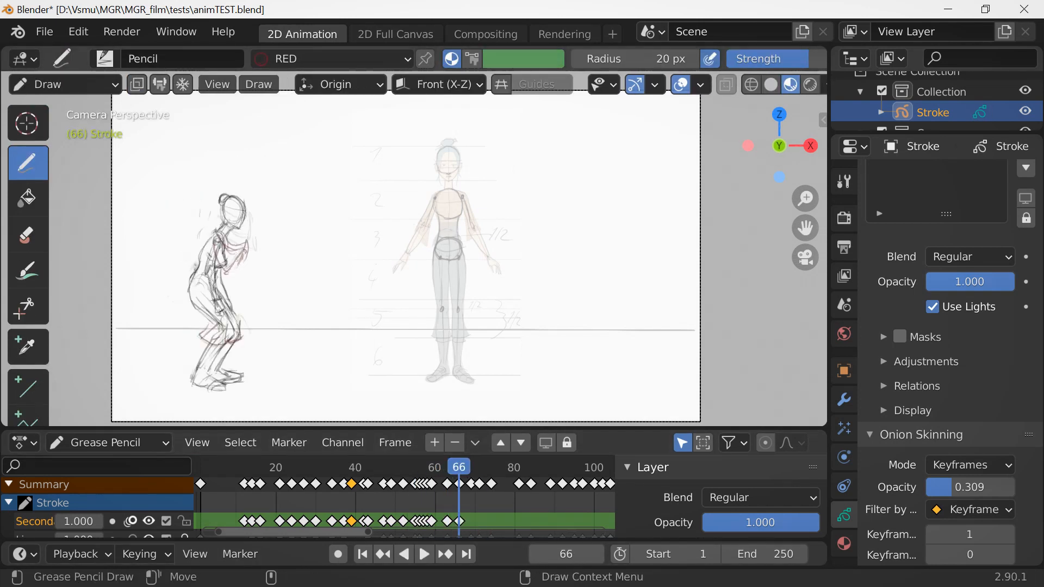
pyautogui.moveTo(209, 277); pyautogui.dragTo(237, 255)
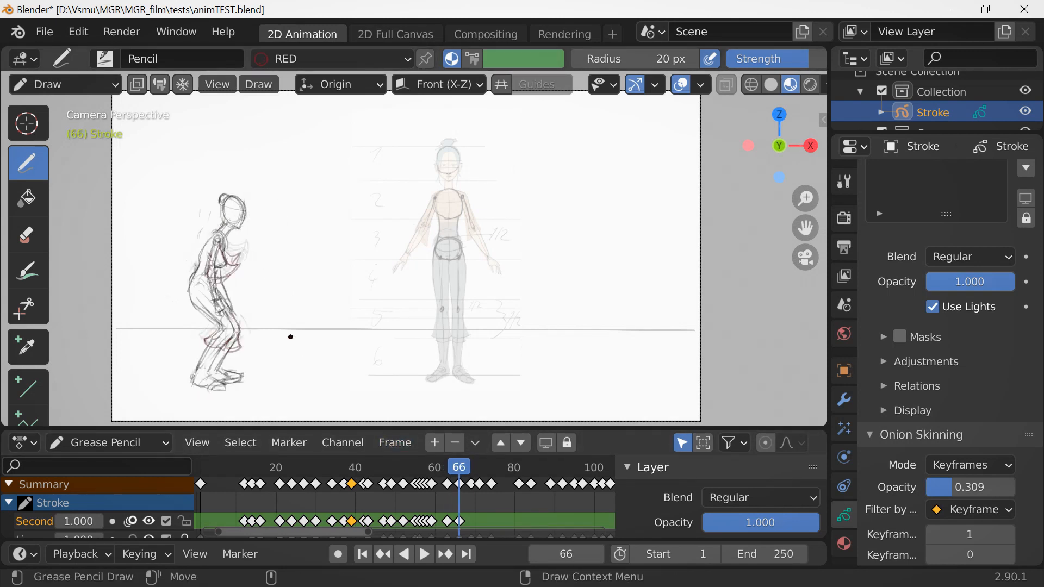
# Play the animation and step through the keyframes from 74 to 89 to check the sleeve and trouser motion.
pyautogui.press('space')
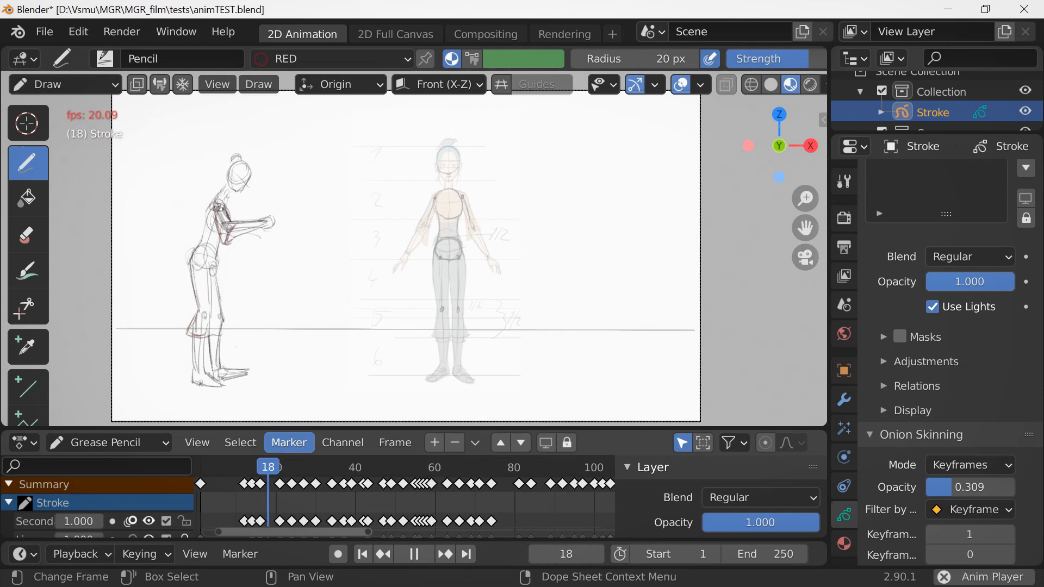
pyautogui.press('space')
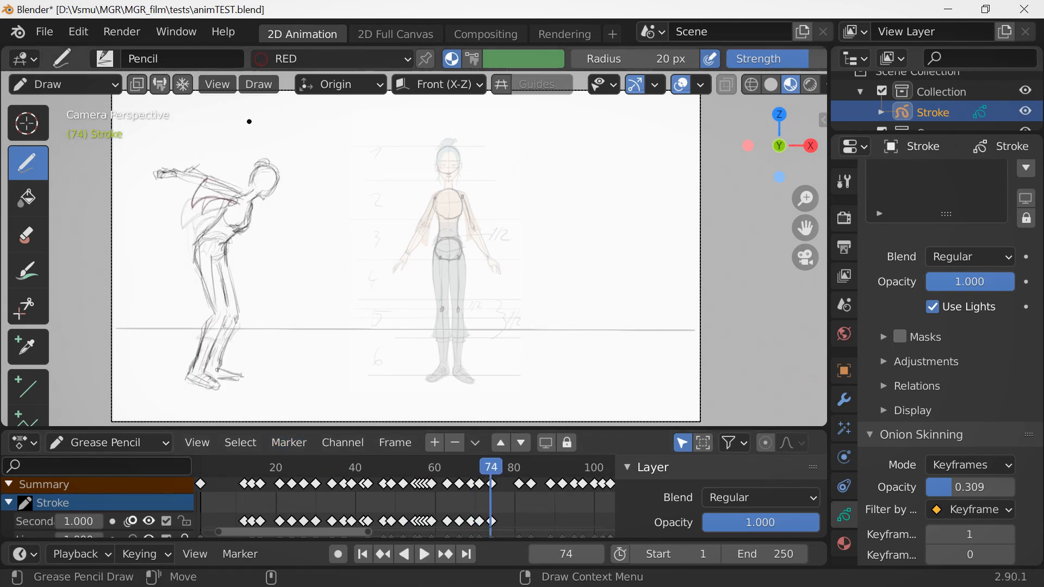
pyautogui.press('Up')
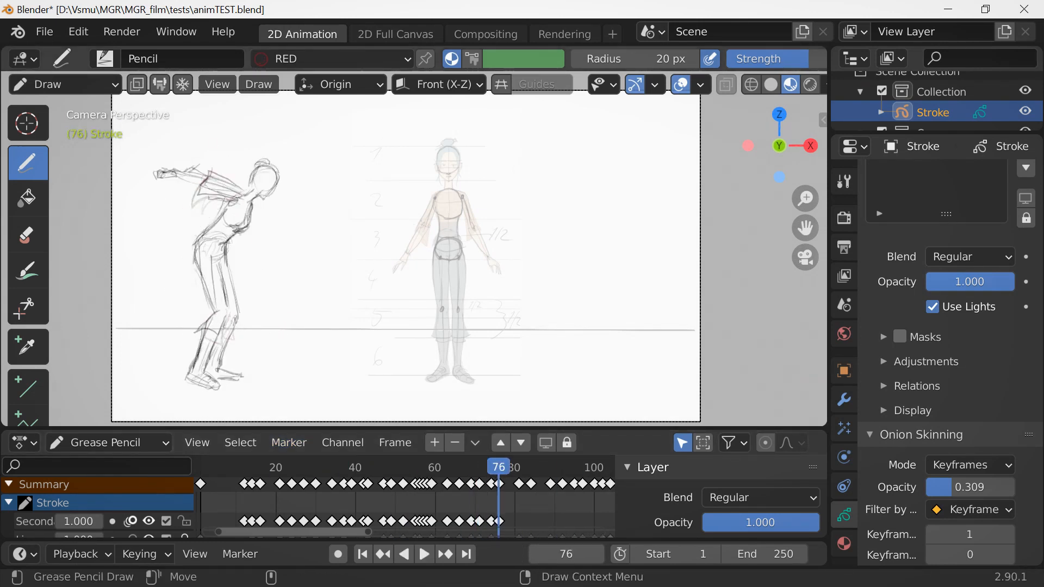
pyautogui.press('Up')
pyautogui.press('Up')
pyautogui.press('Up')
pyautogui.press('Up')
pyautogui.press('Up')
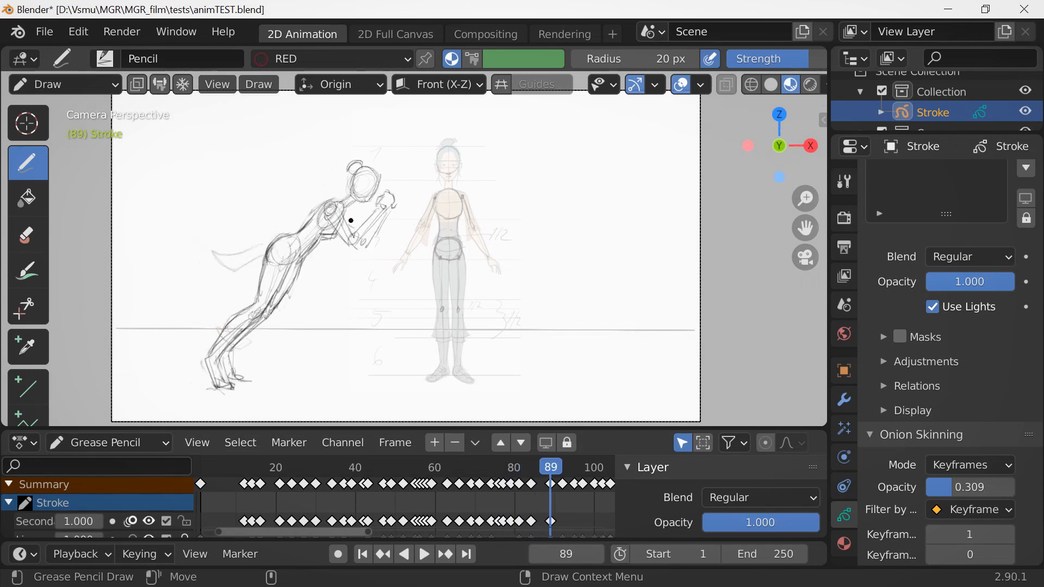
# Scrub and step back and forth between frames 89 and 95 to examine the figure's take-off and mid-air poses.
pyautogui.press('Left')
pyautogui.press('Right')
pyautogui.moveTo(496, 467); pyautogui.dragTo(558, 468)
pyautogui.press('Right')
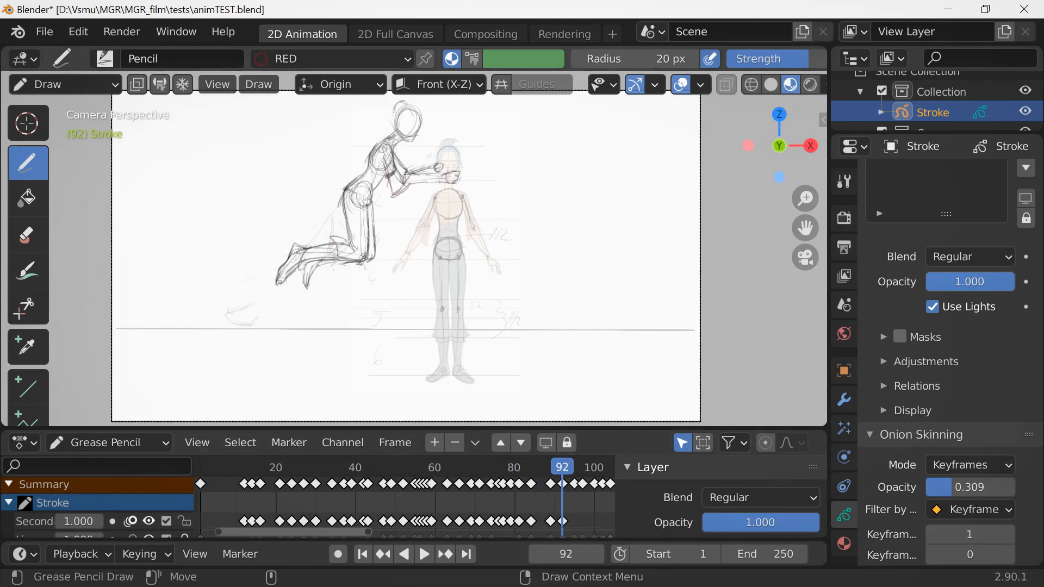
pyautogui.press('Up')
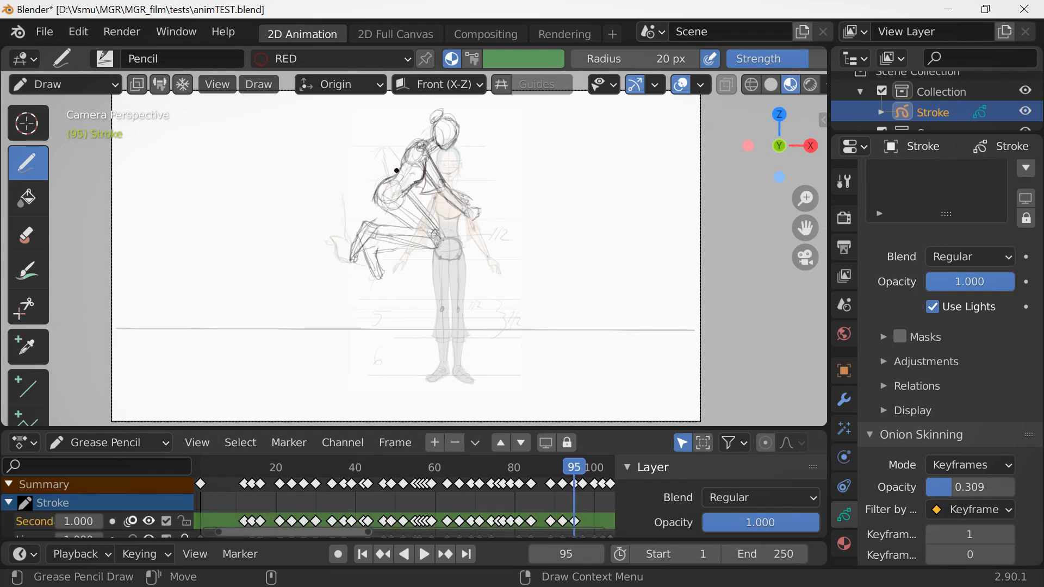
pyautogui.press('Right')
pyautogui.press('Right')
pyautogui.press('Left')
pyautogui.press('Left')
pyautogui.press('Left')
pyautogui.press('Right')
pyautogui.press('Right')
pyautogui.press('Right')
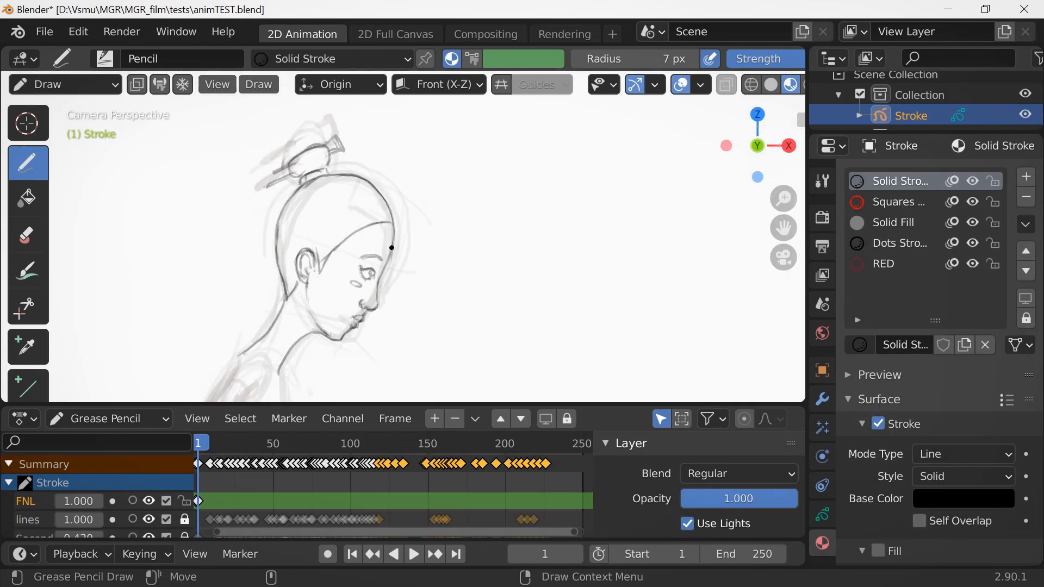
# Draw the final hand, lower-leg and foot lines over the rough figure on frame 24 of the FNL layer.
pyautogui.scroll(-1, 391, 247)
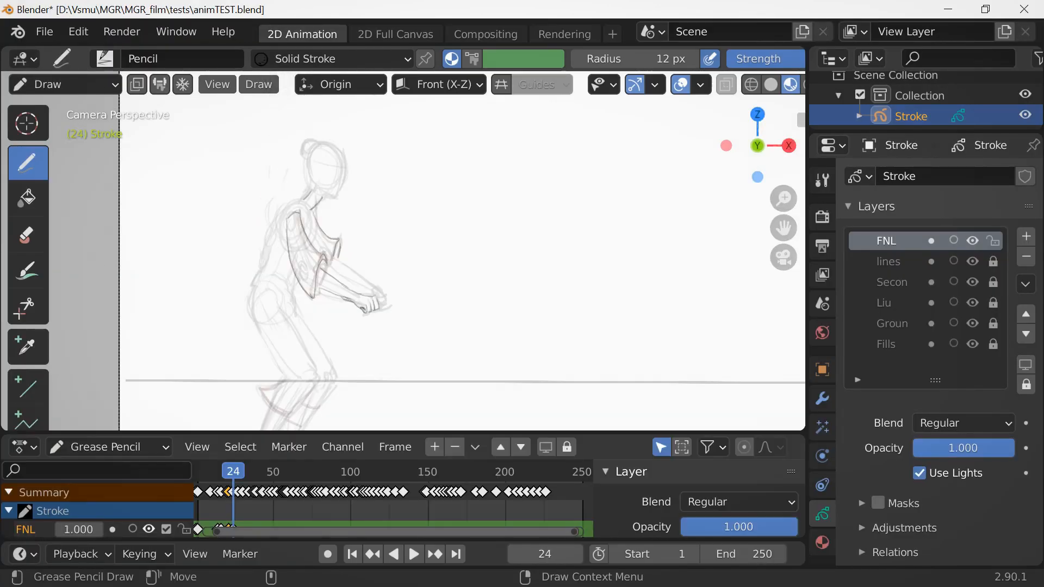
pyautogui.moveTo(357, 293); pyautogui.dragTo(354, 301)
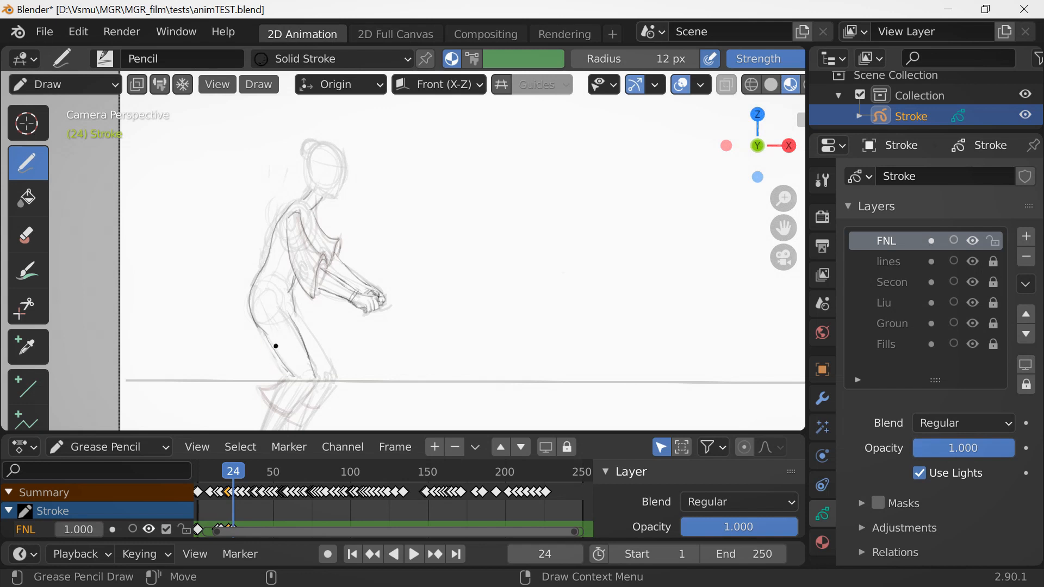
pyautogui.keyDown('shift'); pyautogui.moveTo(504, 305); pyautogui.dragTo(513, 253, button='middle'); pyautogui.keyUp('shift')
pyautogui.moveTo(311, 349)
pyautogui.mouseDown()
pyautogui.moveTo(320, 356)
pyautogui.moveTo(290, 405)
pyautogui.mouseUp()
pyautogui.press('Left')
pyautogui.press('Right')
pyautogui.moveTo(305, 396); pyautogui.dragTo(325, 406)
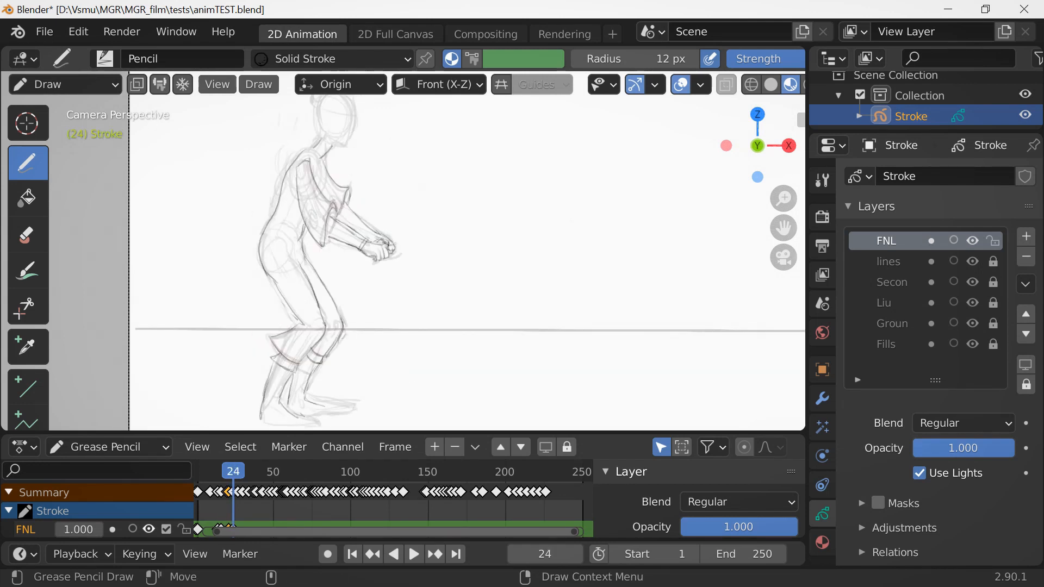
# Draw the final shin lines on frame 24, undo the last stroke and compare with the neighbouring frame.
pyautogui.moveTo(294, 374); pyautogui.dragTo(290, 397)
pyautogui.moveTo(317, 363); pyautogui.dragTo(305, 397)
pyautogui.hotkey('ctrl', 'z')
pyautogui.press('Left')
pyautogui.press('Right')
pyautogui.keyDown('shift'); pyautogui.moveTo(366, 363); pyautogui.dragTo(388, 293, button='middle'); pyautogui.keyUp('shift')
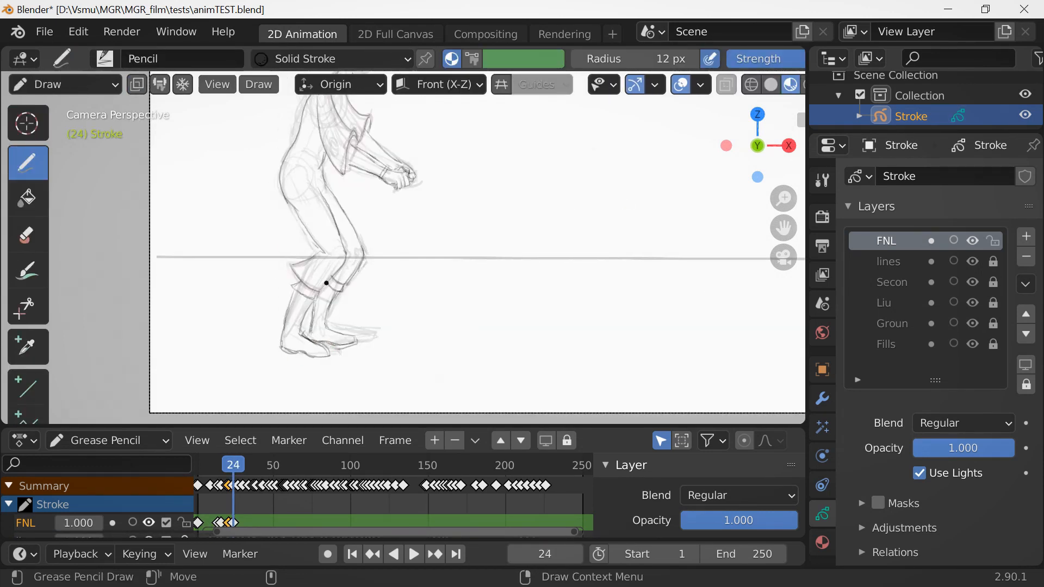
# Undo the latest unsatisfactory line strokes around the feet and shins on frame 24.
pyautogui.hotkey('ctrl', 'z')
pyautogui.hotkey('ctrl', 'z')
pyautogui.hotkey('ctrl', 'z')
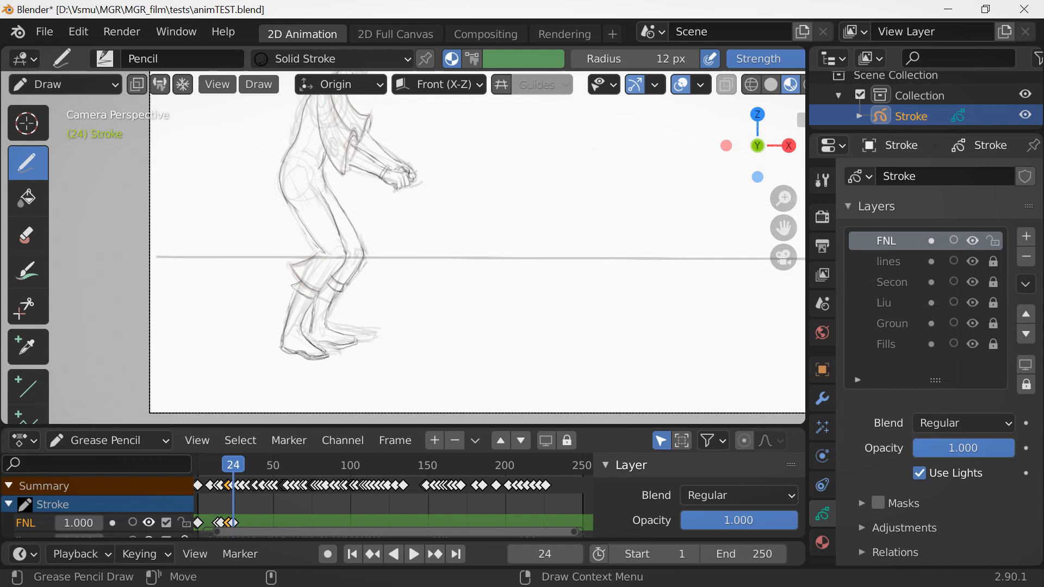
pyautogui.hotkey('ctrl', 'z')
pyautogui.hotkey('ctrl', 'z')
pyautogui.hotkey('ctrl', 'z')
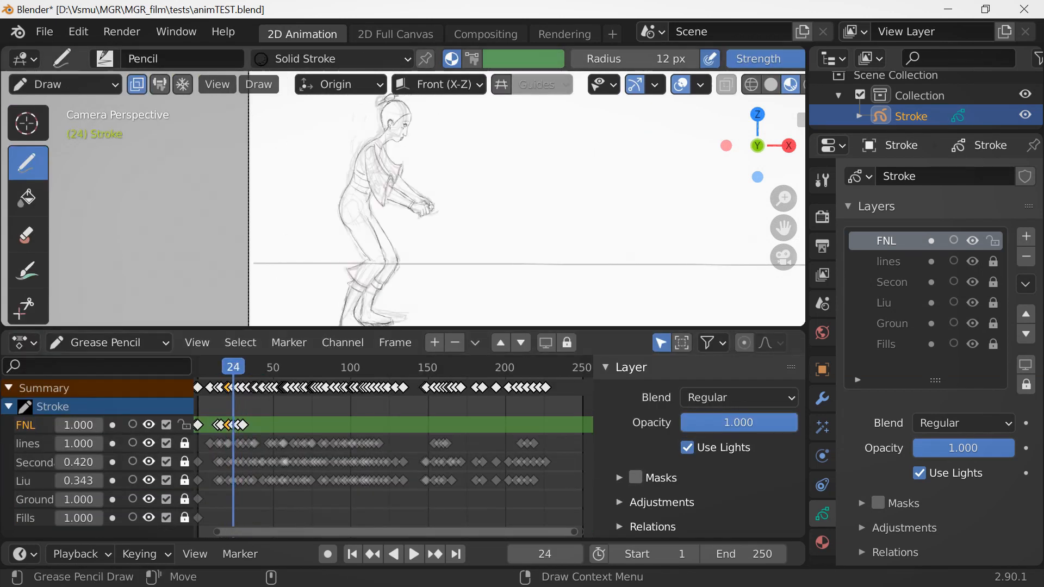
# Rotate the head strokes to fit the rough pose on frame 27 and compare with the neighbouring frames.
pyautogui.press('Right')
pyautogui.press('Right')
pyautogui.press('Right')
pyautogui.scroll(3, 466, 201)
pyautogui.press('Tab')
pyautogui.press('r')
pyautogui.click(455, 180)
pyautogui.press('Tab')
pyautogui.press('Right')
pyautogui.press('Left')
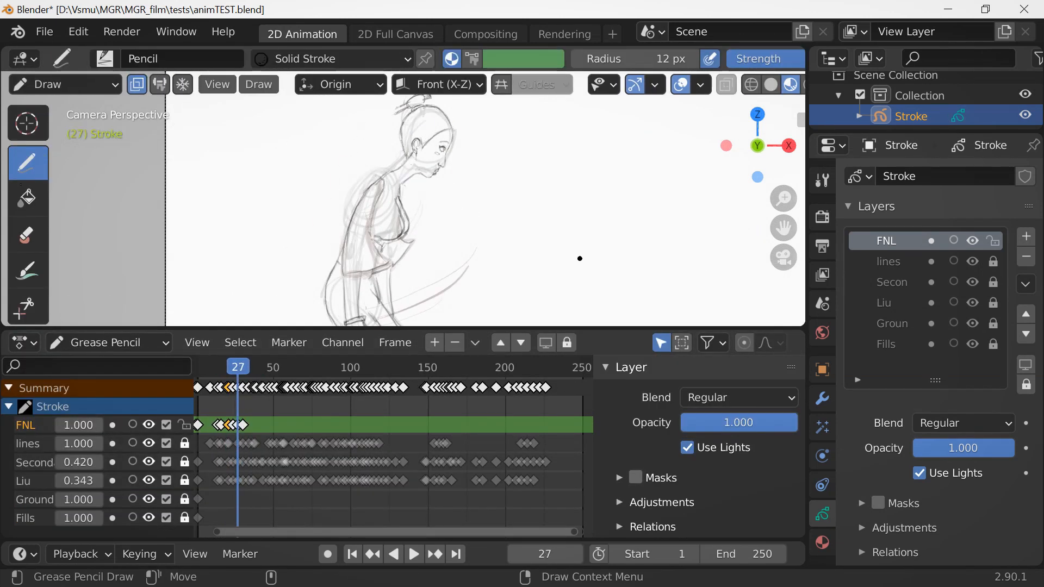
pyautogui.press('Right')
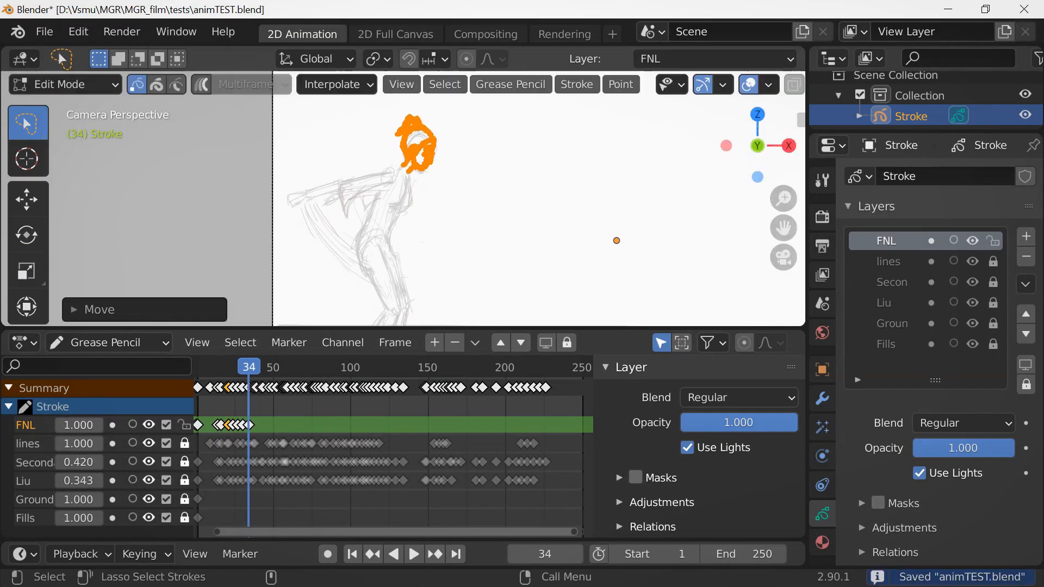
# Move the selected head strokes into place on the leaning figure on frame 34.
pyautogui.scroll(1, 403, 199)
pyautogui.press('g')
pyautogui.press('Return')
pyautogui.press('Tab')
# Play the animation to check the head motion and save the file.
pyautogui.press('space')
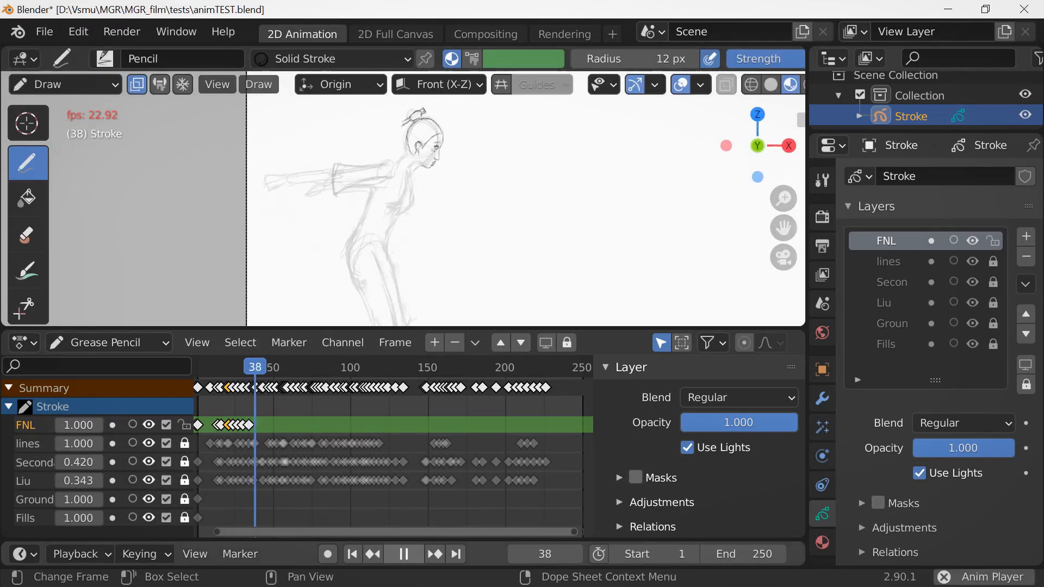
pyautogui.press('space')
pyautogui.hotkey('ctrl', 's')
# Draw the clean outline of the flared sleeve on the backward-swung arm on frame 34.
pyautogui.click(242, 368)
pyautogui.moveTo(243, 367); pyautogui.dragTo(249, 367)
pyautogui.scroll(5, 481, 172)
pyautogui.keyDown('shift'); pyautogui.moveTo(480, 173); pyautogui.dragTo(490, 118, button='middle'); pyautogui.keyUp('shift')
pyautogui.moveTo(251, 192); pyautogui.dragTo(265, 277)
pyautogui.moveTo(265, 275); pyautogui.dragTo(388, 182)
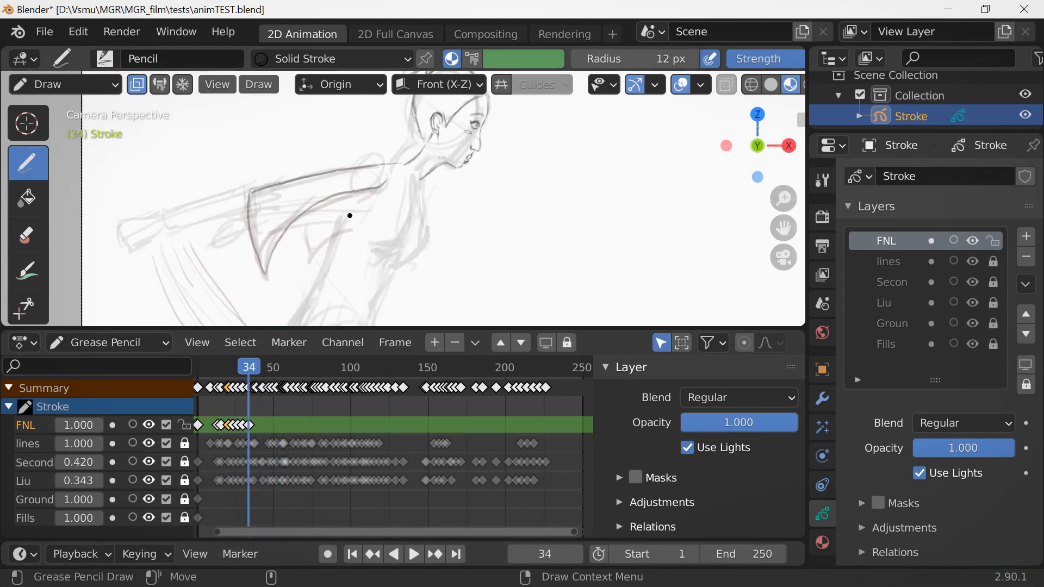
# Move the selected strokes into place on the outstretched forearm on frame 34.
pyautogui.press('Tab')
pyautogui.press('g')
pyautogui.moveTo(111, 212)
pyautogui.mouseDown()
pyautogui.moveTo(164, 256)
pyautogui.moveTo(246, 215)
pyautogui.mouseUp()
pyautogui.press('Return')
pyautogui.press('Tab')
# Redraw the forearm line between hand and sleeve on frame 34 and delete the unwanted strokes.
pyautogui.moveTo(160, 236)
pyautogui.mouseDown()
pyautogui.moveTo(138, 242)
pyautogui.moveTo(244, 214)
pyautogui.mouseUp()
pyautogui.hotkey('ctrl', 'z')
pyautogui.moveTo(152, 218); pyautogui.dragTo(247, 193)
pyautogui.press('Tab')
pyautogui.press('x')
pyautogui.press('Tab')
pyautogui.scroll(-6, 394, 142)
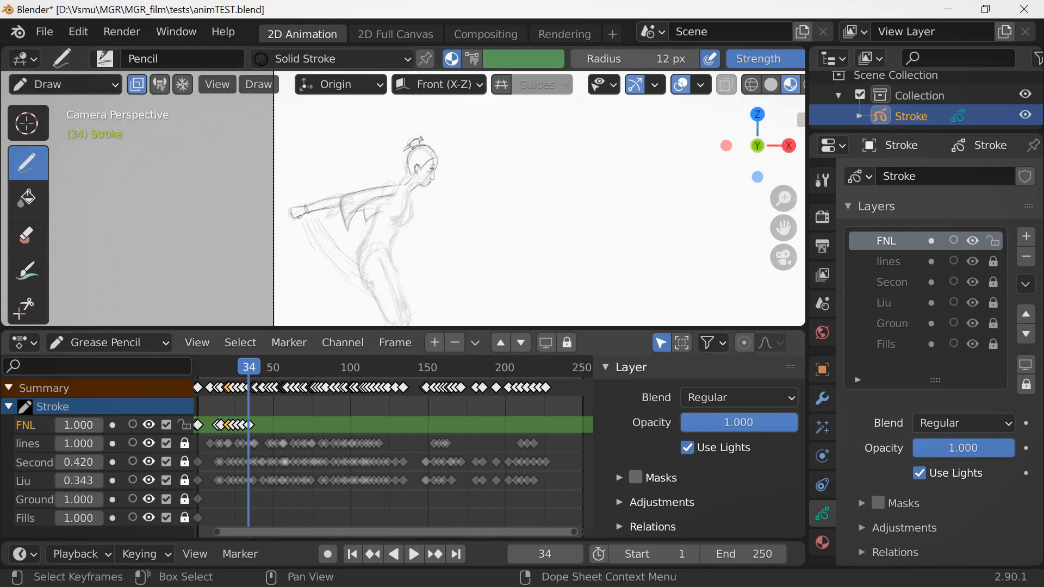
# Play back the inked arm swing and save the file again.
pyautogui.press('space')
pyautogui.press('space')
pyautogui.hotkey('ctrl', 's')
# Undo the last change and draw the rear forearm line of the standing figure on frame 134.
pyautogui.scroll(4, 343, 267)
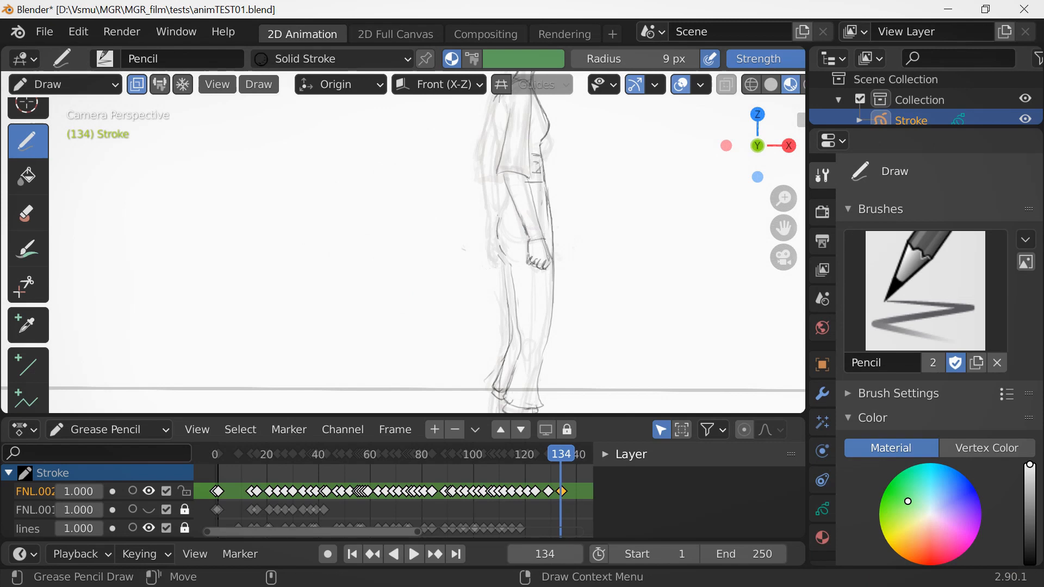
pyautogui.moveTo(784, 198); pyautogui.dragTo(788, 216)
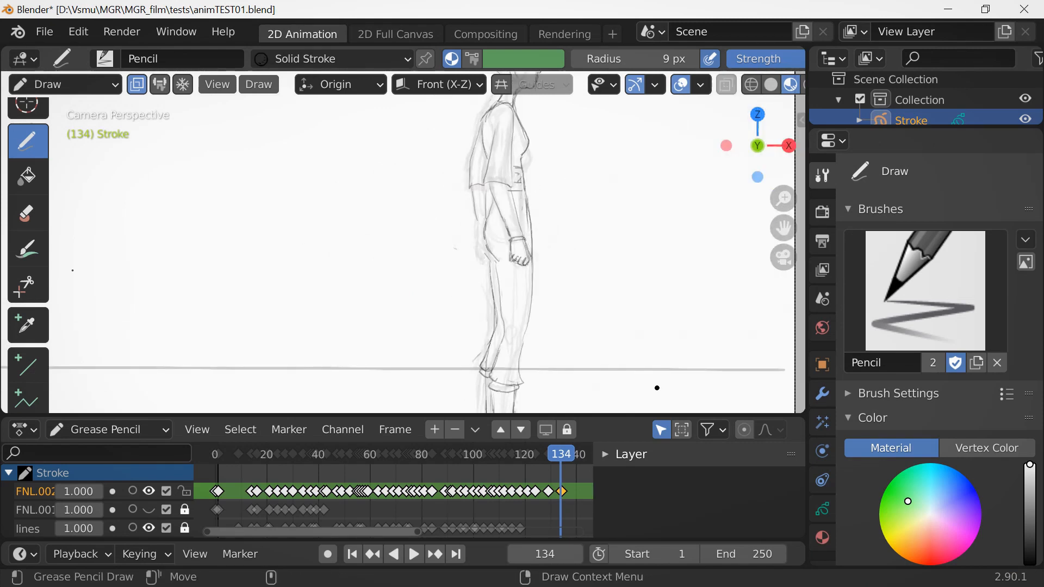
pyautogui.press('Left')
pyautogui.click(78, 32)
pyautogui.click(105, 62)
pyautogui.press('Down')
pyautogui.press('Up')
pyautogui.moveTo(477, 217); pyautogui.dragTo(480, 237)
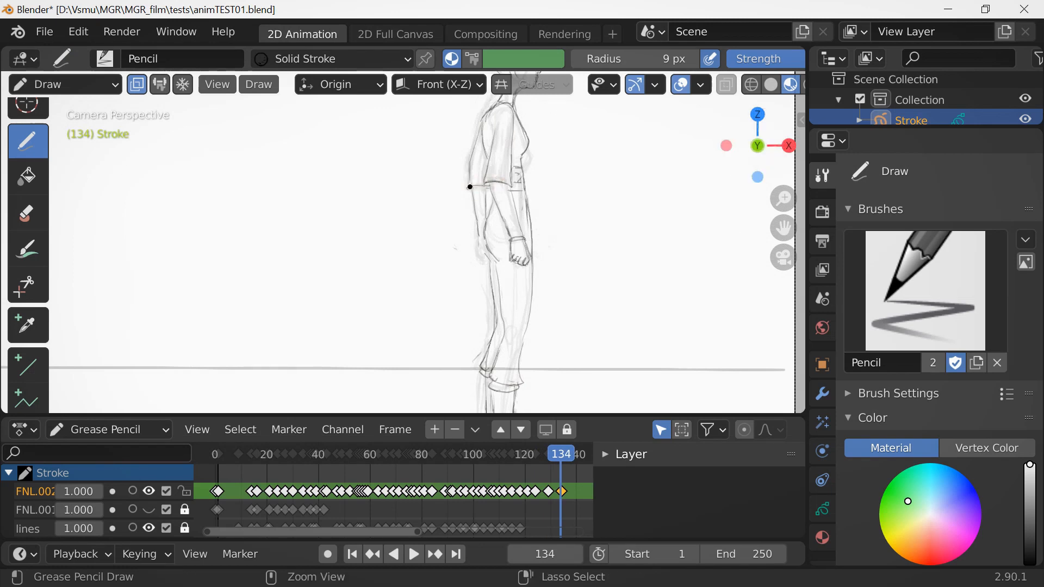
# Move the selected head strokes to fit the standing figure's neck on frame 134.
pyautogui.moveTo(786, 208); pyautogui.dragTo(797, 179)
pyautogui.press('Tab')
pyautogui.press('g')
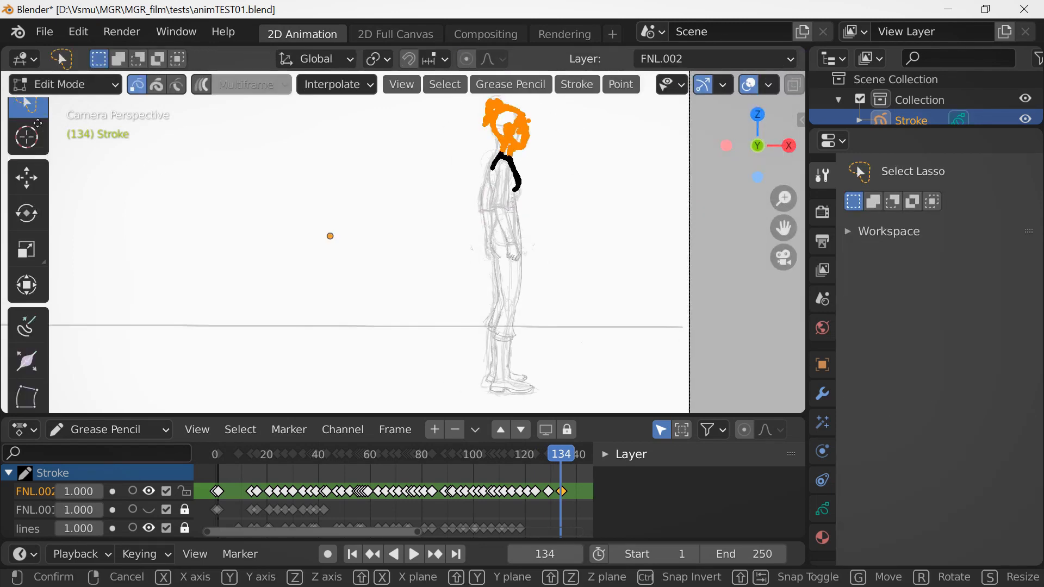
pyautogui.click(522, 179)
pyautogui.press('Tab')
# Draw the neck and back shoulder line on frame 134 and erase the excess lines around the shoulder and sleeve.
pyautogui.keyDown('ctrl'); pyautogui.moveTo(522, 218); pyautogui.dragTo(524, 169, button='middle'); pyautogui.keyUp('ctrl')
pyautogui.moveTo(515, 141); pyautogui.dragTo(489, 190)
pyautogui.keyDown('ctrl'); pyautogui.moveTo(496, 179); pyautogui.dragTo(516, 168); pyautogui.keyUp('ctrl')
pyautogui.keyDown('ctrl'); pyautogui.moveTo(491, 197); pyautogui.dragTo(492, 231); pyautogui.keyUp('ctrl')
pyautogui.keyDown('ctrl'); pyautogui.moveTo(505, 206); pyautogui.dragTo(506, 226, button='middle'); pyautogui.keyUp('ctrl')
# Flip between frame 134 and the previous frame to compare the standing figure's drawings.
pyautogui.moveTo(637, 147)
pyautogui.keyDown('ctrl'); pyautogui.mouseDown(button='middle')
pyautogui.moveTo(729, 228)
pyautogui.moveTo(751, 180)
pyautogui.mouseUp(button='middle'); pyautogui.keyUp('ctrl')
pyautogui.keyDown('shift'); pyautogui.moveTo(800, 226); pyautogui.dragTo(808, 183, button='middle'); pyautogui.keyUp('shift')
pyautogui.press('Left')
pyautogui.press('Right')
pyautogui.keyDown('ctrl'); pyautogui.moveTo(731, 163); pyautogui.dragTo(708, 237, button='middle'); pyautogui.keyUp('ctrl')
pyautogui.press('Left')
pyautogui.press('Right')
pyautogui.press('Left')
pyautogui.press('Right')
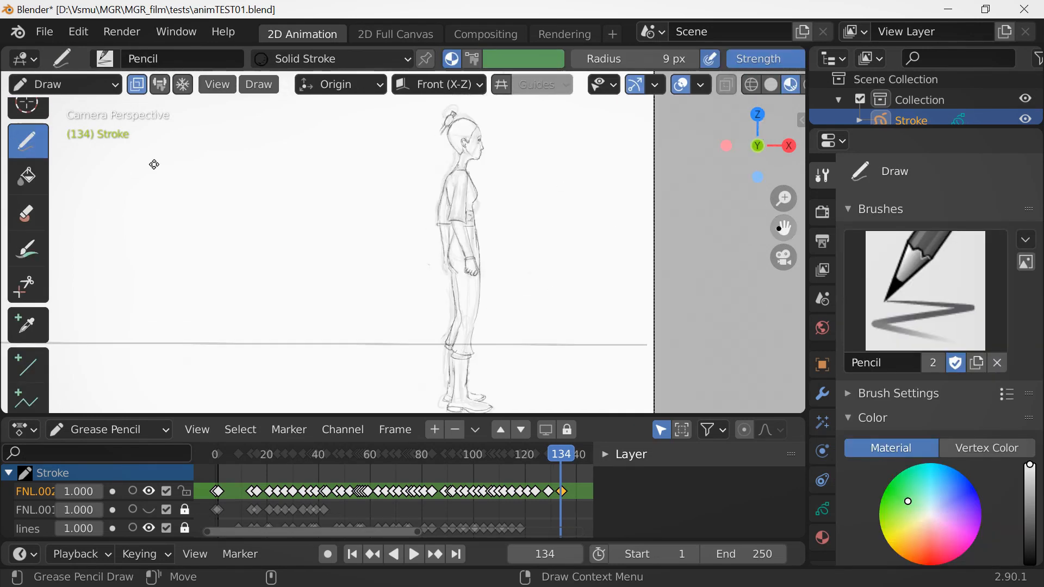
# Draw a line on the standing figure's rear hand on frame 134 and move the selected hand strokes.
pyautogui.keyDown('ctrl'); pyautogui.moveTo(779, 229); pyautogui.dragTo(761, 176, button='middle'); pyautogui.keyUp('ctrl')
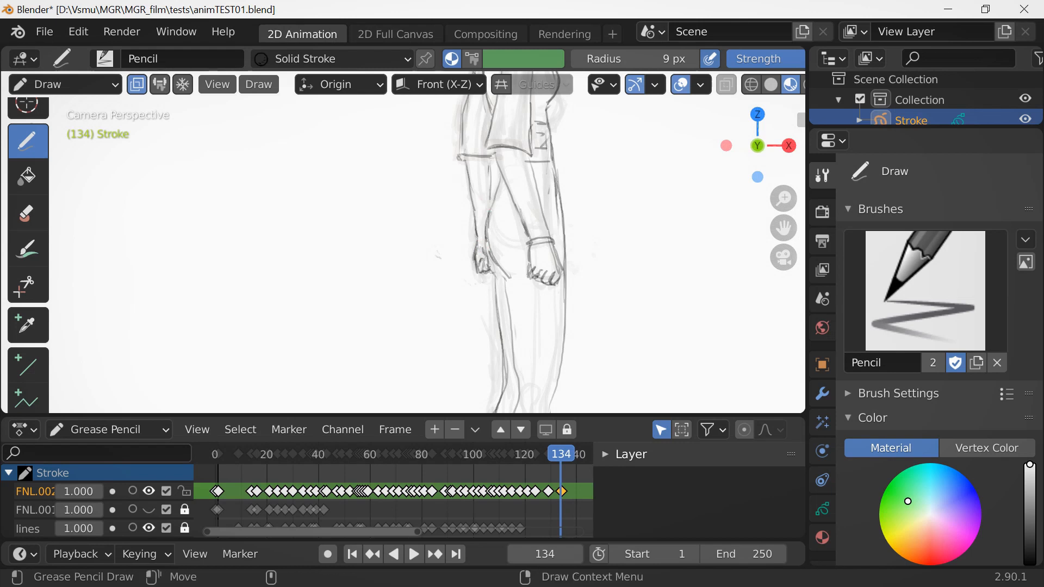
pyautogui.moveTo(479, 236); pyautogui.dragTo(475, 258)
pyautogui.moveTo(496, 204)
pyautogui.keyDown('ctrl'); pyautogui.mouseDown(button='middle')
pyautogui.moveTo(528, 231)
pyautogui.moveTo(489, 190)
pyautogui.mouseUp(button='middle'); pyautogui.keyUp('ctrl')
pyautogui.press('Tab')
pyautogui.press('g')
pyautogui.press('Tab')
# Redraw the seat contour beside the rear hand on frame 134 and undo the last erasure over the hand.
pyautogui.moveTo(571, 217)
pyautogui.keyDown('ctrl'); pyautogui.mouseDown(button='middle')
pyautogui.moveTo(656, 268)
pyautogui.moveTo(477, 183)
pyautogui.mouseUp(button='middle'); pyautogui.keyUp('ctrl')
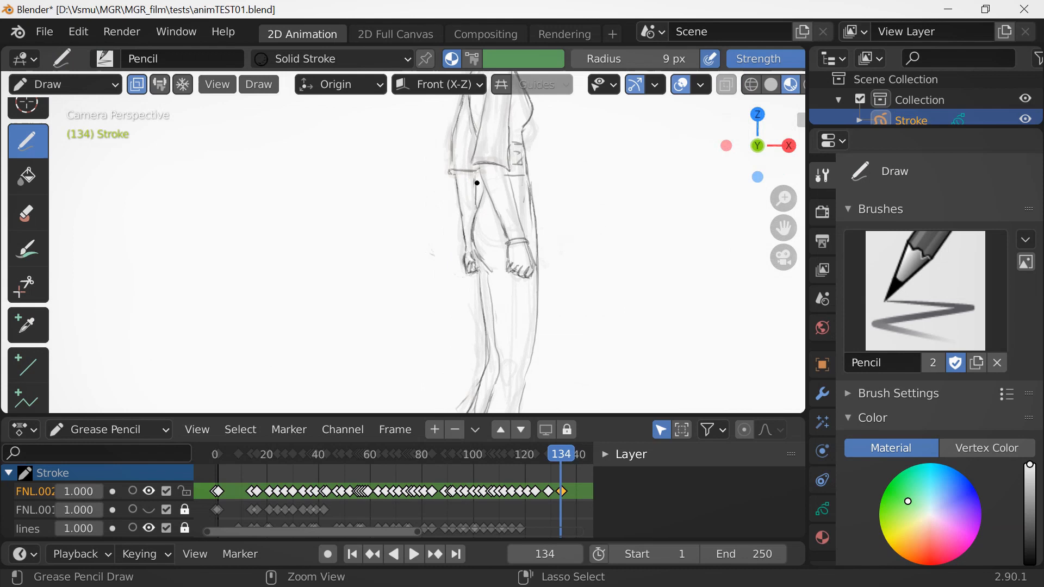
pyautogui.moveTo(469, 260)
pyautogui.keyDown('ctrl'); pyautogui.mouseDown()
pyautogui.moveTo(467, 268)
pyautogui.moveTo(472, 246)
pyautogui.mouseUp(); pyautogui.keyUp('ctrl')
pyautogui.moveTo(473, 242); pyautogui.dragTo(491, 272)
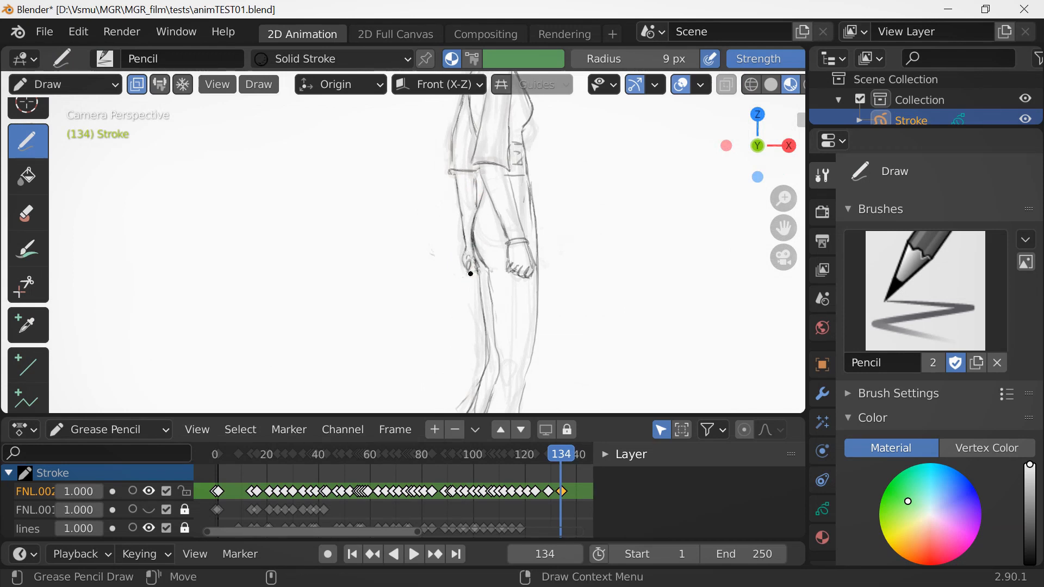
pyautogui.keyDown('ctrl'); pyautogui.moveTo(509, 224); pyautogui.dragTo(520, 269, button='middle'); pyautogui.keyUp('ctrl')
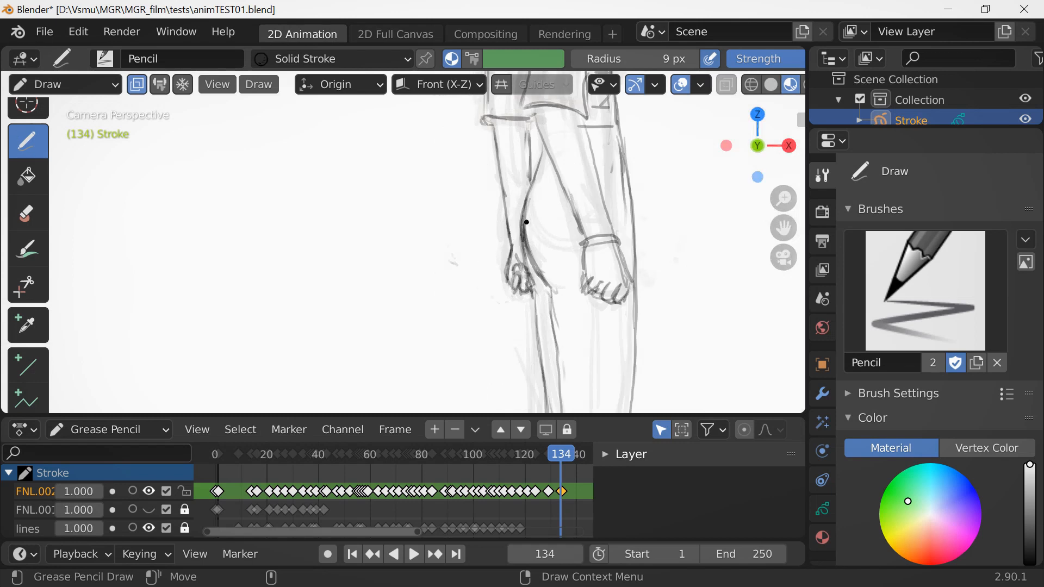
pyautogui.keyDown('ctrl'); pyautogui.moveTo(518, 279); pyautogui.dragTo(514, 270); pyautogui.keyUp('ctrl')
pyautogui.hotkey('ctrl', 'z')
pyautogui.keyDown('ctrl'); pyautogui.moveTo(571, 316); pyautogui.dragTo(560, 284, button='middle'); pyautogui.keyUp('ctrl')
pyautogui.keyDown('shift'); pyautogui.moveTo(561, 283); pyautogui.dragTo(650, 328, button='middle'); pyautogui.keyUp('shift')
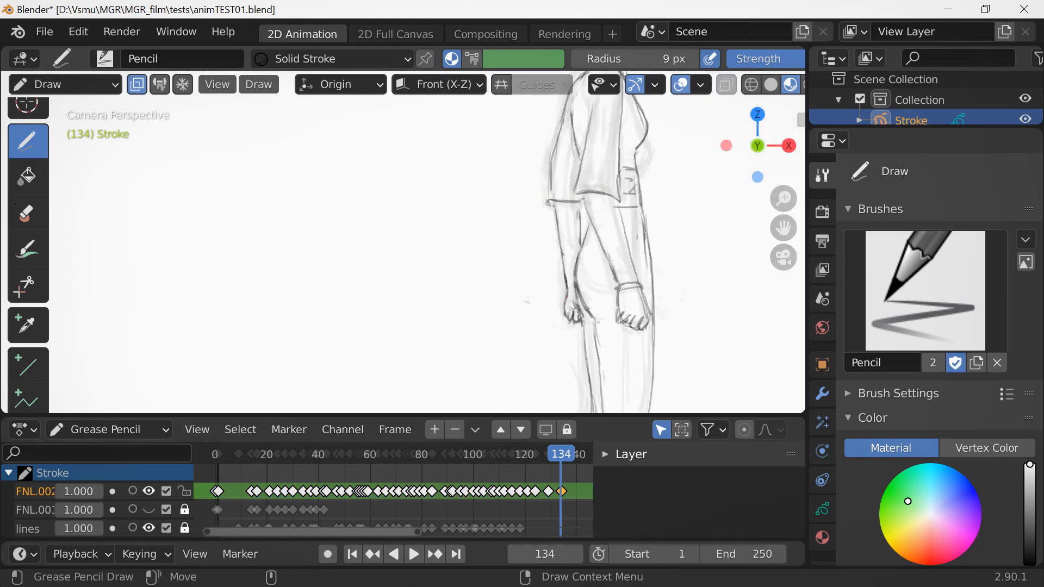
# Erase the seat line between the two arms on frame 134 and redraw it from the shirt hem to the rear thigh.
pyautogui.scroll(-1, 565, 310)
pyautogui.keyDown('ctrl'); pyautogui.moveTo(595, 267); pyautogui.dragTo(584, 209); pyautogui.keyUp('ctrl')
pyautogui.moveTo(581, 207); pyautogui.dragTo(599, 274)
pyautogui.keyDown('ctrl'); pyautogui.moveTo(571, 261); pyautogui.dragTo(568, 321, button='middle'); pyautogui.keyUp('ctrl')
pyautogui.keyDown('shift'); pyautogui.moveTo(569, 321); pyautogui.dragTo(614, 288, button='middle'); pyautogui.keyUp('shift')
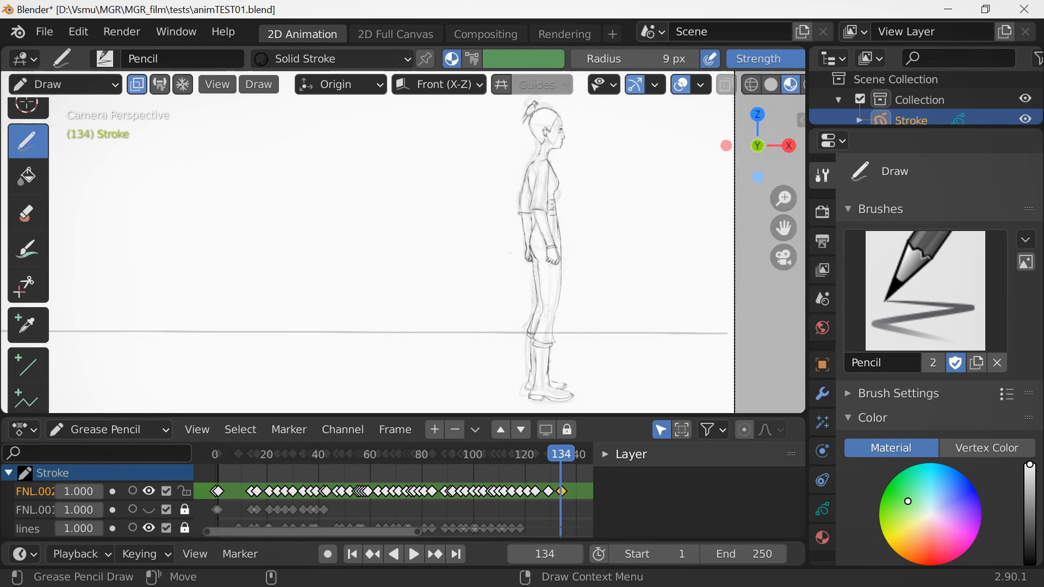
# Fit the camera frame in the view and save the file.
pyautogui.keyDown('ctrl'); pyautogui.moveTo(534, 162); pyautogui.dragTo(533, 139, button='middle'); pyautogui.keyUp('ctrl')
pyautogui.press('Home')
pyautogui.hotkey('ctrl', 's')
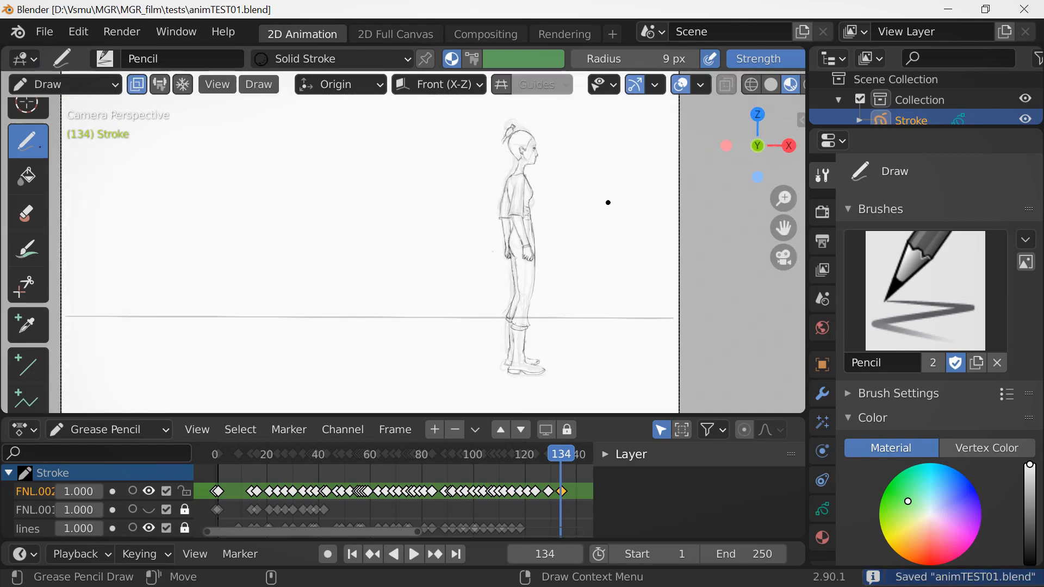
# Draw a vertical line along the boot shaft of the standing figure on frame 134 and save the file.
pyautogui.moveTo(783, 198)
pyautogui.mouseDown()
pyautogui.moveTo(783, 216)
pyautogui.moveTo(734, 184)
pyautogui.moveTo(731, 131)
pyautogui.mouseUp()
pyautogui.moveTo(539, 320); pyautogui.dragTo(538, 352)
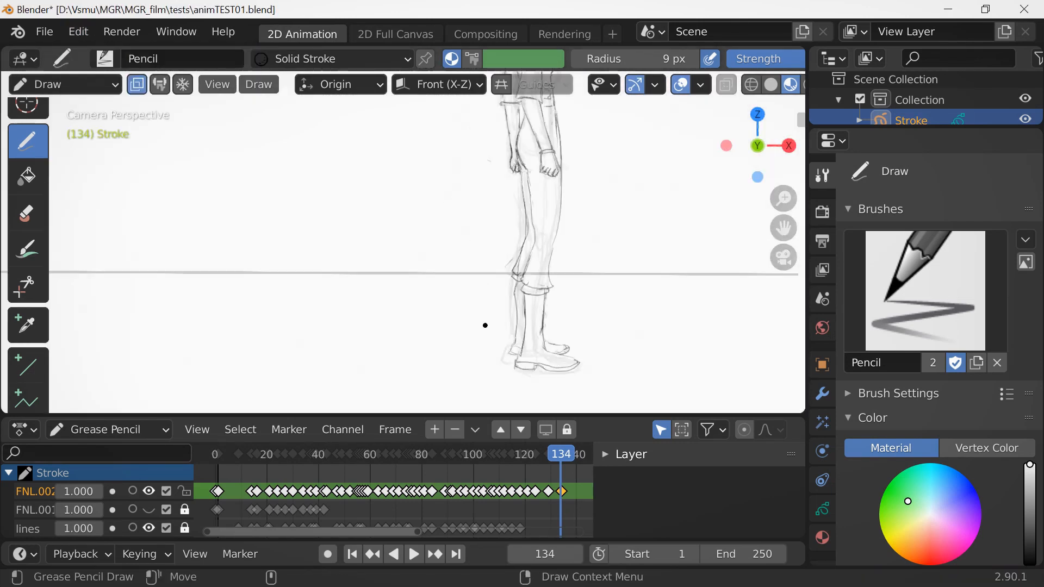
pyautogui.press('Home')
pyautogui.hotkey('ctrl', 's')
# Compare the legs with the neighbouring keyframe, then select and delete the stray strokes behind the rear boot.
pyautogui.press('Home')
pyautogui.moveTo(783, 198); pyautogui.dragTo(783, 216)
pyautogui.moveTo(783, 227); pyautogui.dragTo(731, 132)
pyautogui.click(371, 554)
pyautogui.press('Tab')
pyautogui.press('Tab')
pyautogui.click(435, 554)
pyautogui.press('Tab')
pyautogui.moveTo(485, 326); pyautogui.dragTo(498, 356)
pyautogui.press('x')
pyautogui.click(498, 331)
pyautogui.press('Tab')
# Flip between the neighbouring keyframes to compare the standing figure's leg drawings.
pyautogui.click(372, 554)
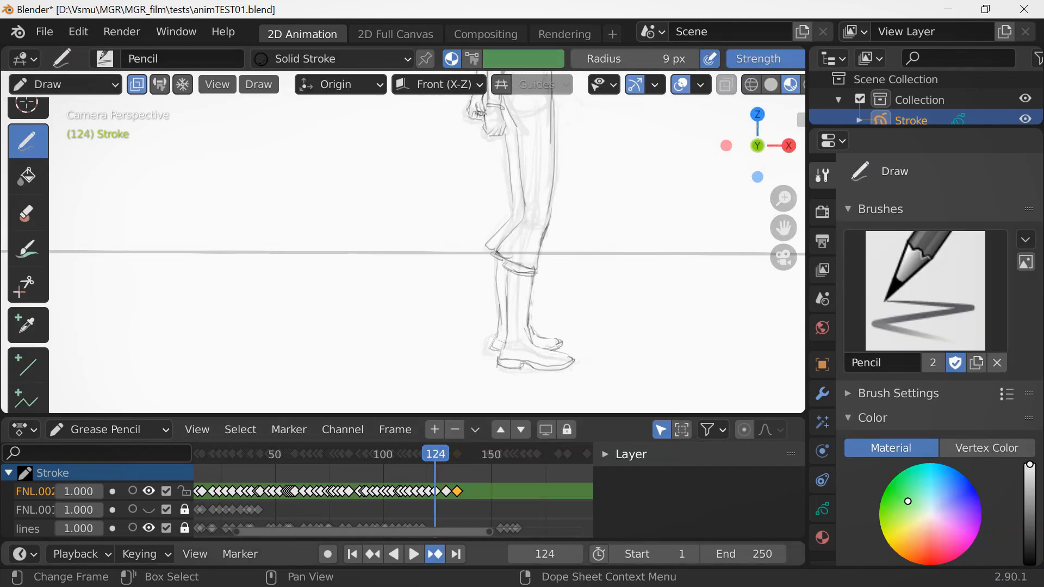
pyautogui.click(435, 554)
pyautogui.press('Home')
pyautogui.moveTo(783, 198); pyautogui.dragTo(783, 185)
pyautogui.moveTo(783, 227); pyautogui.dragTo(801, 298)
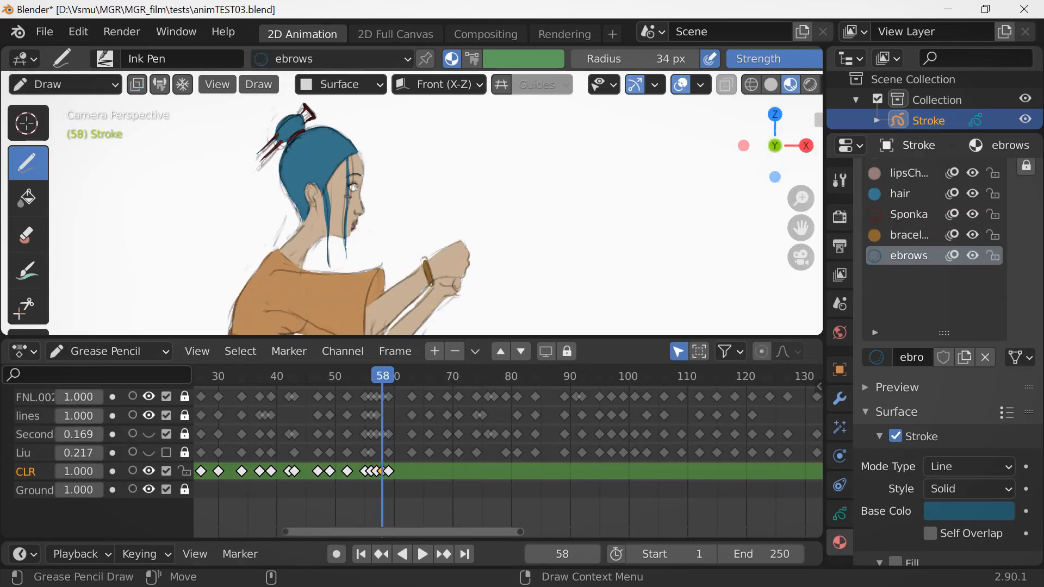
# Flip back and forth through the coloured keyframes of the CLR layer to check the head and upper body colours.
pyautogui.moveTo(383, 413); pyautogui.dragTo(318, 414)
pyautogui.press('Down')
pyautogui.press('Down')
pyautogui.press('Down')
pyautogui.press('Down')
pyautogui.press('Down')
pyautogui.press('Down')
pyautogui.press('Down')
pyautogui.press('Down')
pyautogui.press('Down')
pyautogui.press('Down')
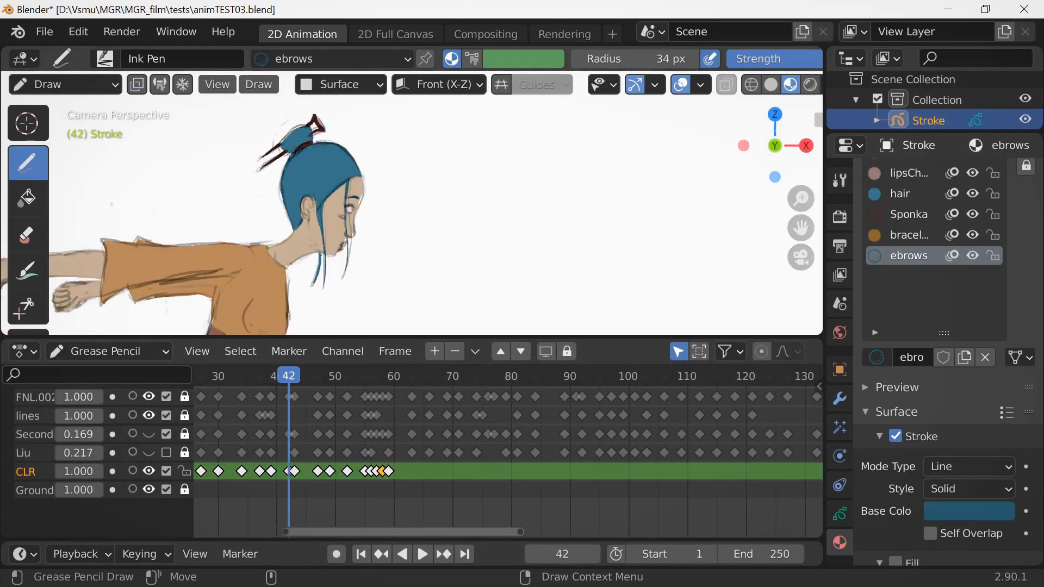
pyautogui.press('Up')
pyautogui.press('Up')
pyautogui.press('Up')
pyautogui.press('Up')
pyautogui.press('Up')
pyautogui.press('Up')
pyautogui.press('Up')
pyautogui.press('Up')
pyautogui.press('Up')
pyautogui.press('Up')
pyautogui.press('Up')
pyautogui.press('Up')
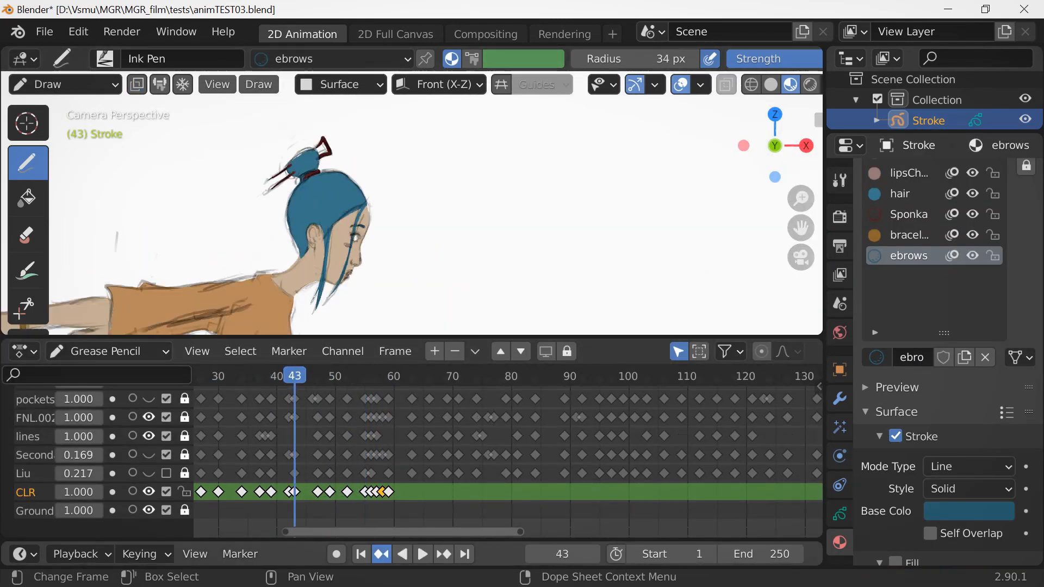
pyautogui.press('Down')
pyautogui.press('Down')
pyautogui.press('Down')
pyautogui.press('Down')
pyautogui.press('Down')
pyautogui.press('Down')
pyautogui.press('Down')
pyautogui.press('Down')
pyautogui.press('Down')
pyautogui.press('Up')
pyautogui.press('Up')
pyautogui.press('Up')
pyautogui.press('Up')
pyautogui.press('Up')
pyautogui.press('Up')
pyautogui.press('Up')
pyautogui.press('Up')
pyautogui.press('Up')
pyautogui.press('Up')
pyautogui.press('Up')
pyautogui.press('Up')
pyautogui.press('Up')
pyautogui.press('Up')
pyautogui.press('Up')
pyautogui.press('Up')
pyautogui.press('Down')
pyautogui.press('Down')
pyautogui.press('Down')
pyautogui.press('Down')
pyautogui.press('Up')
pyautogui.press('Up')
# Insert a blank keyframe at frame 63 on the CLR layer and fill the face with the skin material.
pyautogui.hotkey('shift', 'i')
pyautogui.moveTo(801, 228); pyautogui.dragTo(168, 170)
pyautogui.scroll(5, 903, 414)
pyautogui.click(900, 264)
pyautogui.moveTo(276, 228)
pyautogui.mouseDown()
pyautogui.moveTo(310, 199)
pyautogui.moveTo(318, 228)
pyautogui.moveTo(276, 228)
pyautogui.mouseUp()
# Fill the figure's shirt on frame 63 with the tshirt material.
pyautogui.keyDown('shift'); pyautogui.moveTo(258, 215); pyautogui.dragTo(266, 158, button='middle'); pyautogui.keyUp('shift')
pyautogui.click(903, 222)
pyautogui.moveTo(282, 172)
pyautogui.mouseDown()
pyautogui.moveTo(290, 243)
pyautogui.moveTo(299, 190)
pyautogui.mouseUp()
pyautogui.moveTo(302, 189)
pyautogui.mouseDown()
pyautogui.moveTo(347, 256)
pyautogui.moveTo(291, 244)
pyautogui.mouseUp()
pyautogui.moveTo(270, 275)
pyautogui.mouseDown()
pyautogui.moveTo(314, 276)
pyautogui.moveTo(268, 266)
pyautogui.mouseUp()
pyautogui.keyDown('shift'); pyautogui.moveTo(283, 272); pyautogui.dragTo(297, 215, button='middle'); pyautogui.keyUp('shift')
# Fill both trouser legs on frame 63 with the pants material.
pyautogui.click(903, 181)
pyautogui.moveTo(286, 241)
pyautogui.mouseDown()
pyautogui.moveTo(226, 226)
pyautogui.moveTo(286, 238)
pyautogui.mouseUp()
pyautogui.keyDown('shift'); pyautogui.moveTo(282, 294); pyautogui.dragTo(272, 156, button='middle'); pyautogui.keyUp('shift')
pyautogui.moveTo(274, 146); pyautogui.dragTo(211, 173)
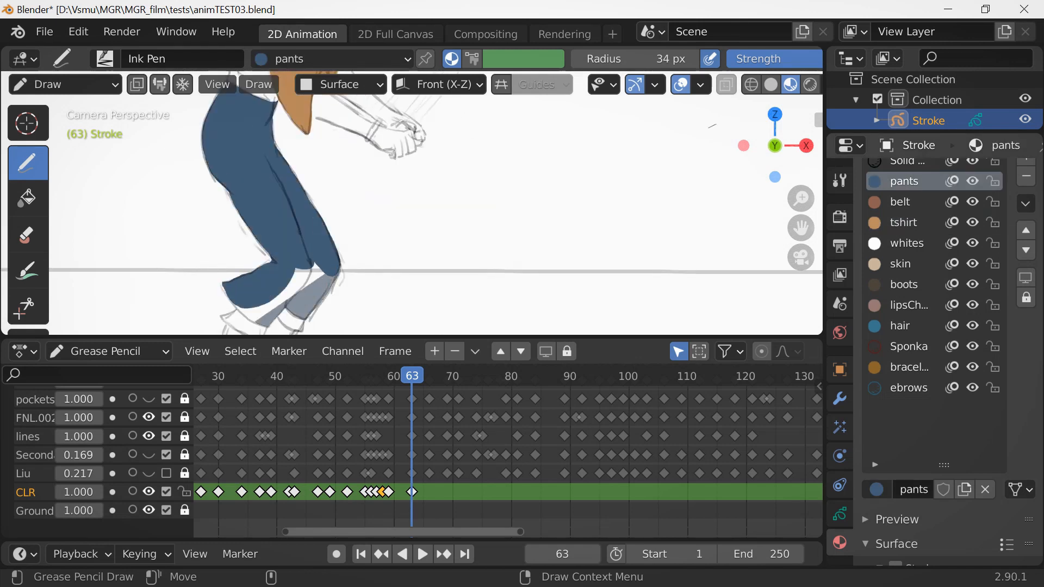
# Fill the arms on frame 63 with the skin material and the waistband with the belt material.
pyautogui.keyDown('shift'); pyautogui.moveTo(283, 146); pyautogui.dragTo(234, 255, button='middle'); pyautogui.keyUp('shift')
pyautogui.click(900, 263)
pyautogui.moveTo(271, 178); pyautogui.dragTo(257, 223)
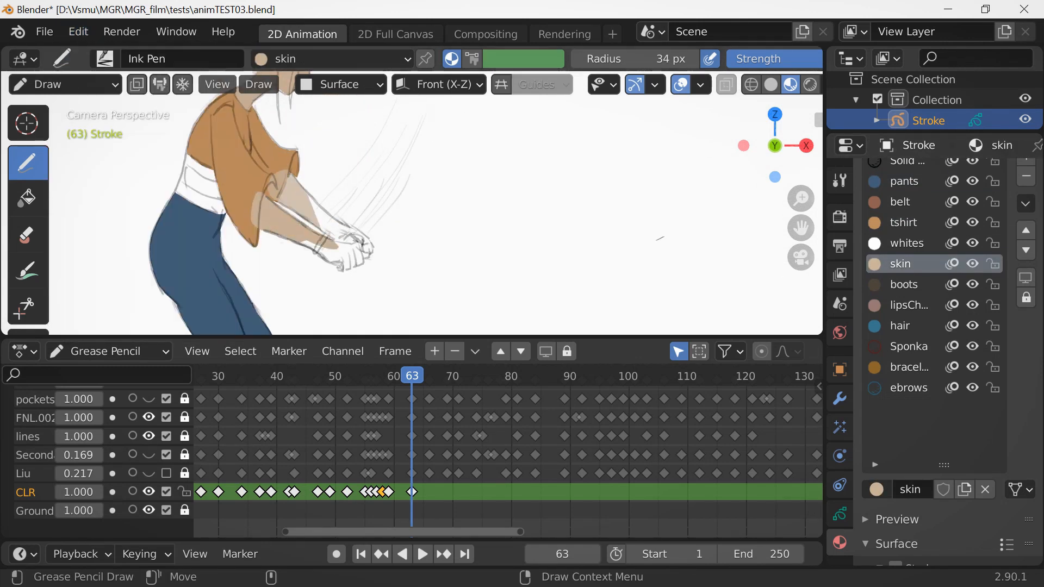
pyautogui.click(904, 222)
pyautogui.click(900, 202)
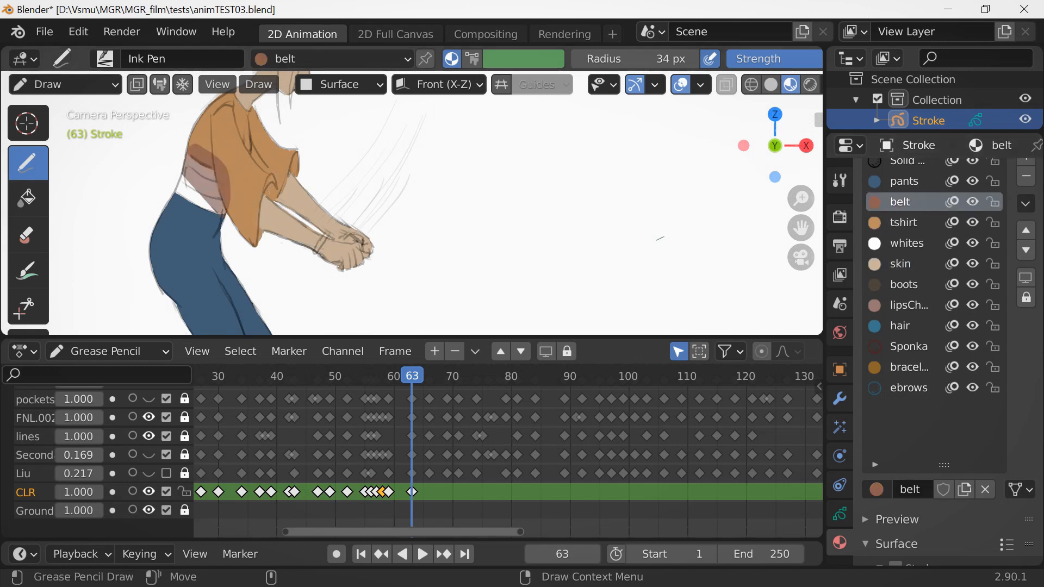
# Fill the boots on frame 63 with the boots material.
pyautogui.moveTo(248, 329)
pyautogui.keyDown('shift'); pyautogui.mouseDown(button='middle')
pyautogui.moveTo(250, 206)
pyautogui.moveTo(240, 218)
pyautogui.mouseUp(button='middle'); pyautogui.keyUp('shift')
pyautogui.click(903, 284)
pyautogui.moveTo(312, 205); pyautogui.dragTo(267, 246)
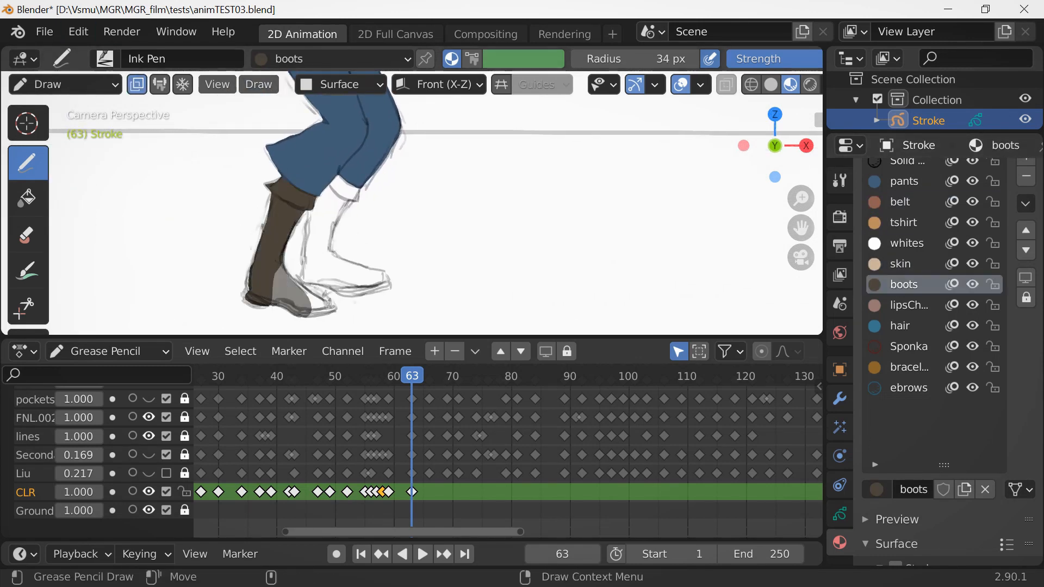
pyautogui.press('Tab')
pyautogui.press('g')
pyautogui.press('Tab')
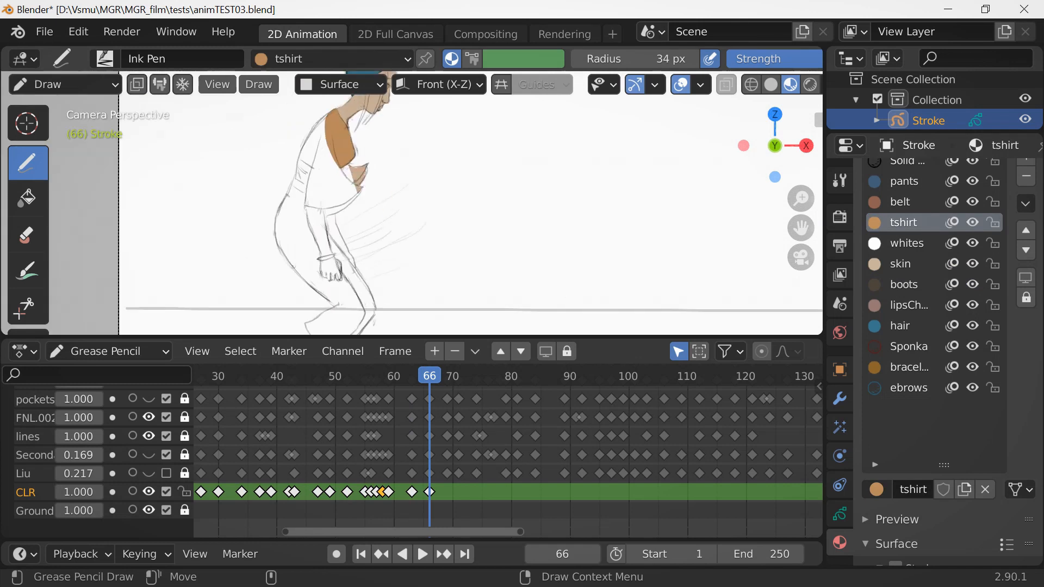
# Colour the shirt, trousers, arm and bracelet on frame 66 with the tshirt, pants, skin and bracelet materials.
pyautogui.moveTo(353, 212); pyautogui.dragTo(310, 165)
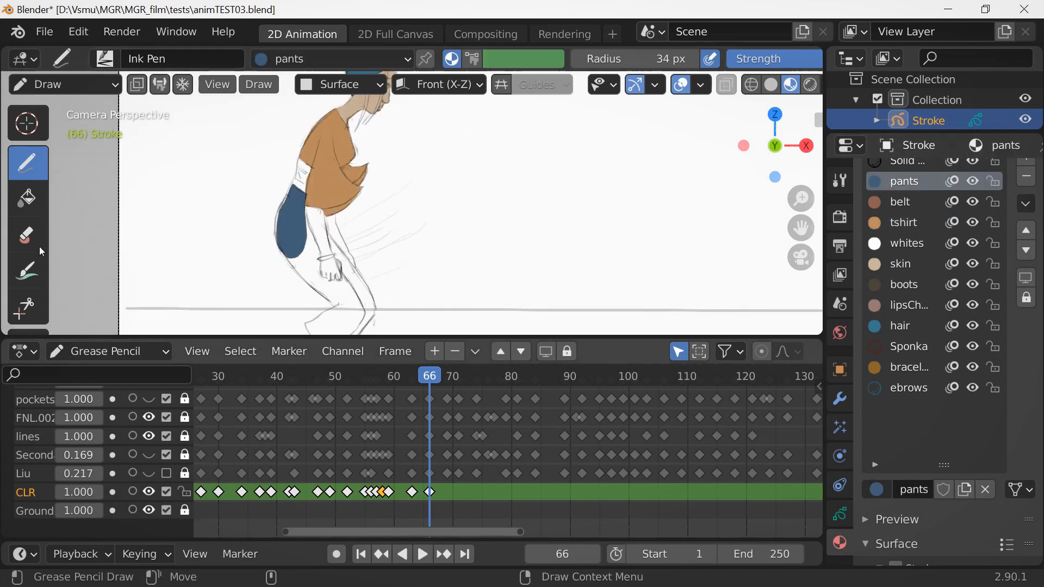
pyautogui.moveTo(288, 218); pyautogui.dragTo(370, 316)
pyautogui.keyDown('shift'); pyautogui.moveTo(348, 272); pyautogui.dragTo(359, 147, button='middle'); pyautogui.keyUp('shift')
pyautogui.moveTo(315, 191); pyautogui.dragTo(375, 212)
pyautogui.moveTo(305, 228); pyautogui.dragTo(348, 283)
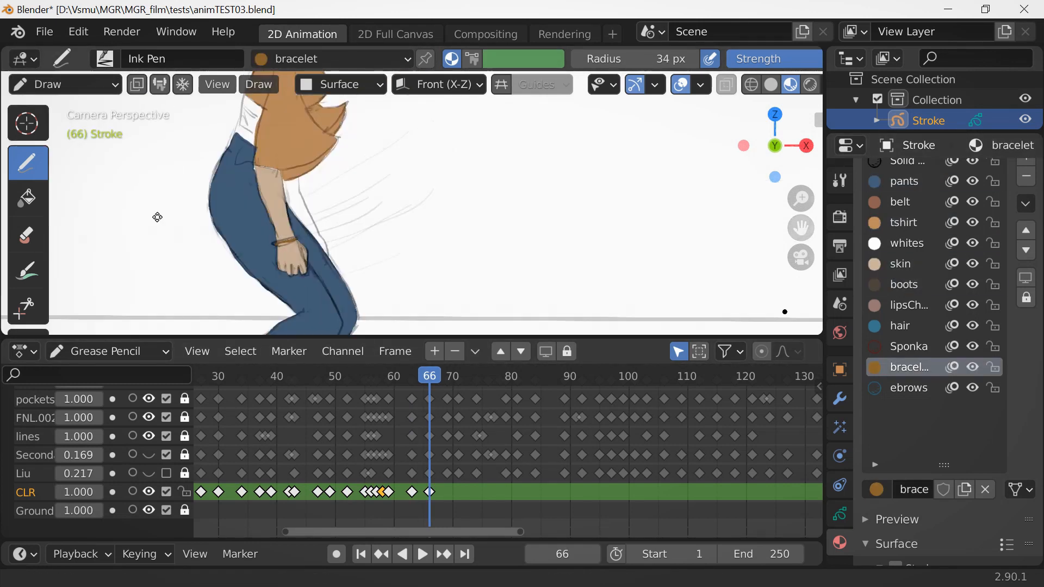
pyautogui.moveTo(288, 180); pyautogui.dragTo(305, 244)
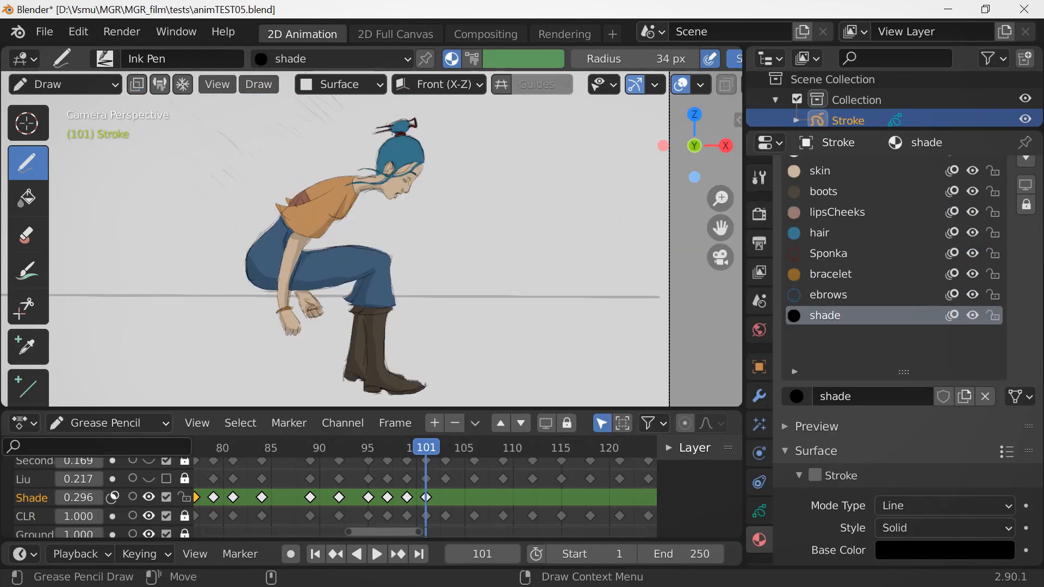
# Shade the crouching figure's shirt and trousers on frame 103 of the Shade layer with the shade material.
pyautogui.scroll(4, 431, 151)
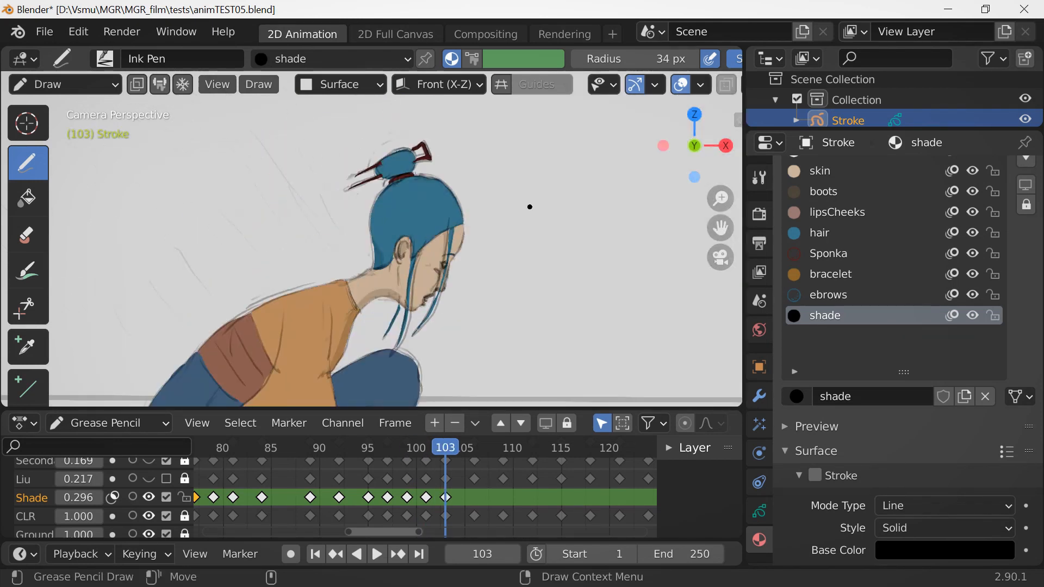
pyautogui.scroll(-2, 456, 283)
pyautogui.keyDown('shift'); pyautogui.moveTo(456, 282); pyautogui.dragTo(527, 201, button='middle'); pyautogui.keyUp('shift')
pyautogui.moveTo(335, 289); pyautogui.dragTo(392, 318)
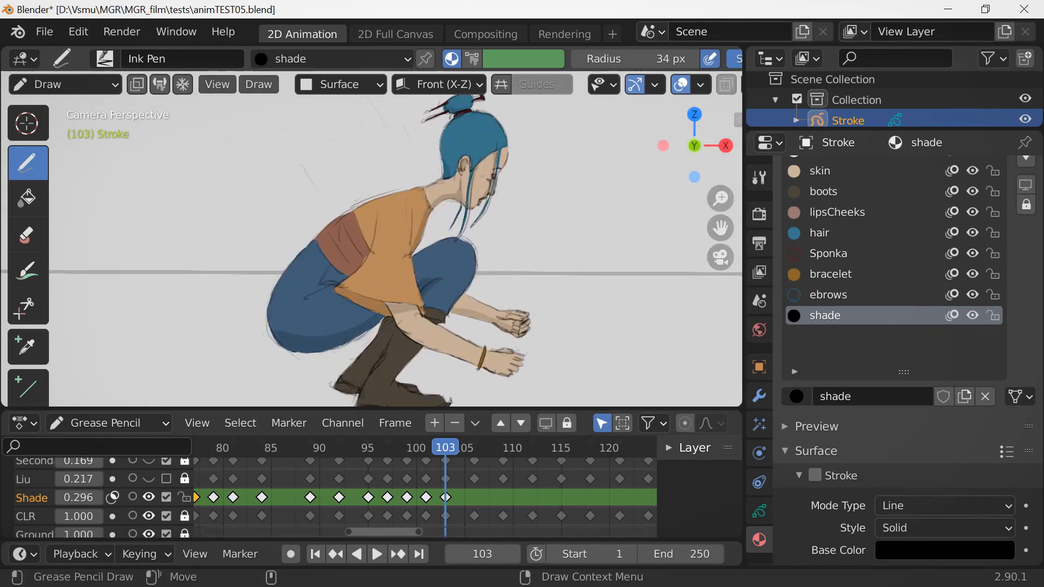
pyautogui.scroll(-1, 429, 106)
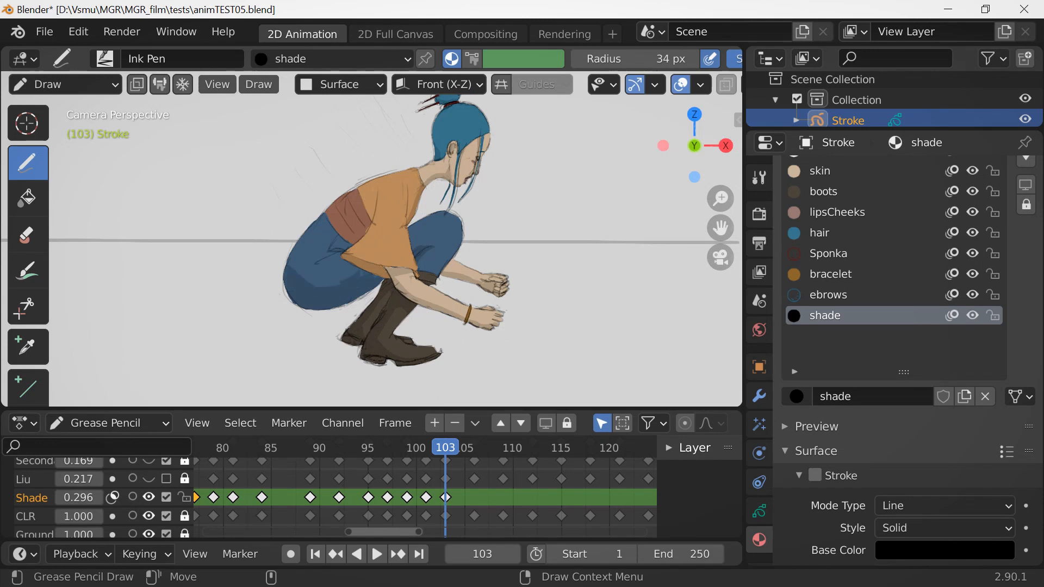
# Shade the underside of the thigh and the boots on frame 106 of the Shade layer.
pyautogui.press('Up')
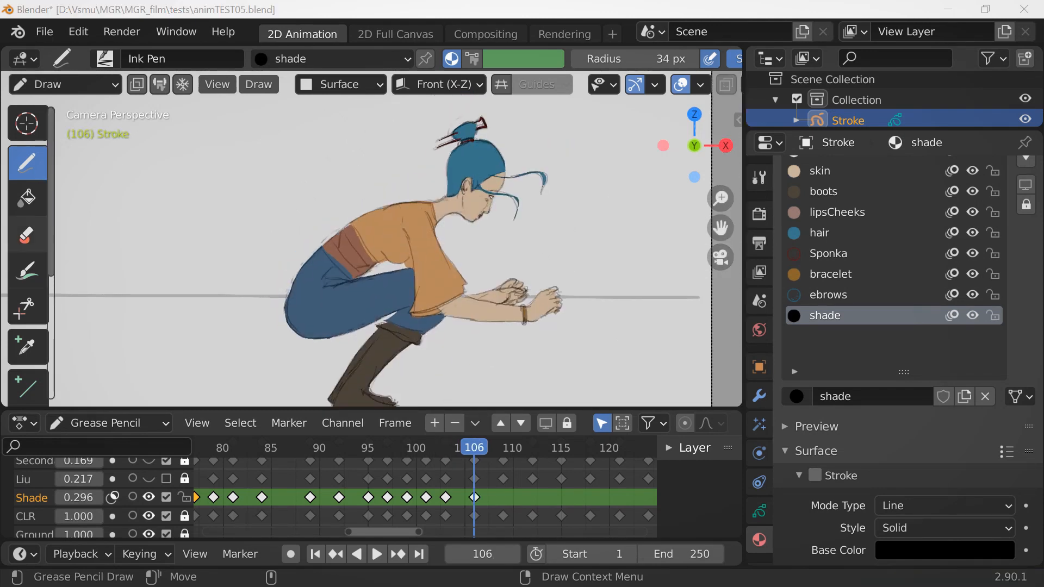
pyautogui.moveTo(361, 313); pyautogui.dragTo(405, 315)
pyautogui.moveTo(398, 316); pyautogui.dragTo(440, 322)
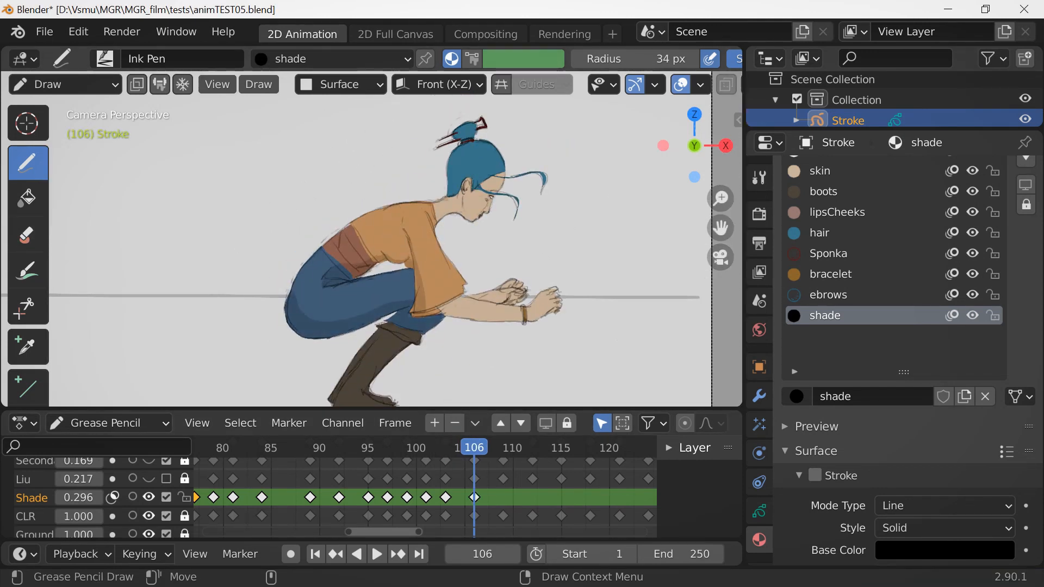
pyautogui.keyDown('shift'); pyautogui.moveTo(421, 329); pyautogui.dragTo(432, 279, button='middle'); pyautogui.keyUp('shift')
pyautogui.moveTo(390, 281); pyautogui.dragTo(348, 356)
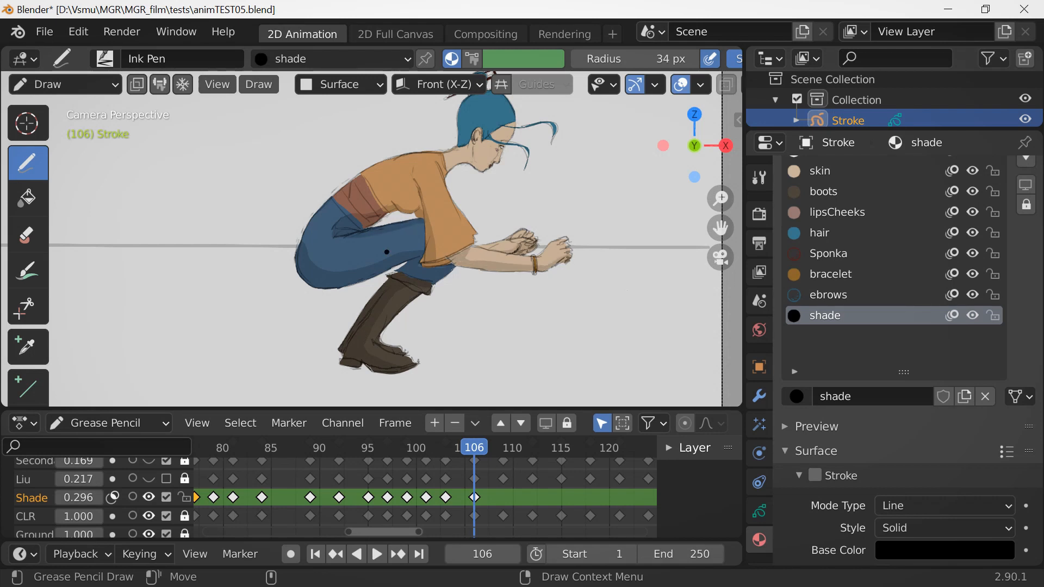
# Advance through frame 109 to frame 112 and shade the figure's face and forearm on the Shade layer.
pyautogui.scroll(4, 422, 245)
pyautogui.press('Up')
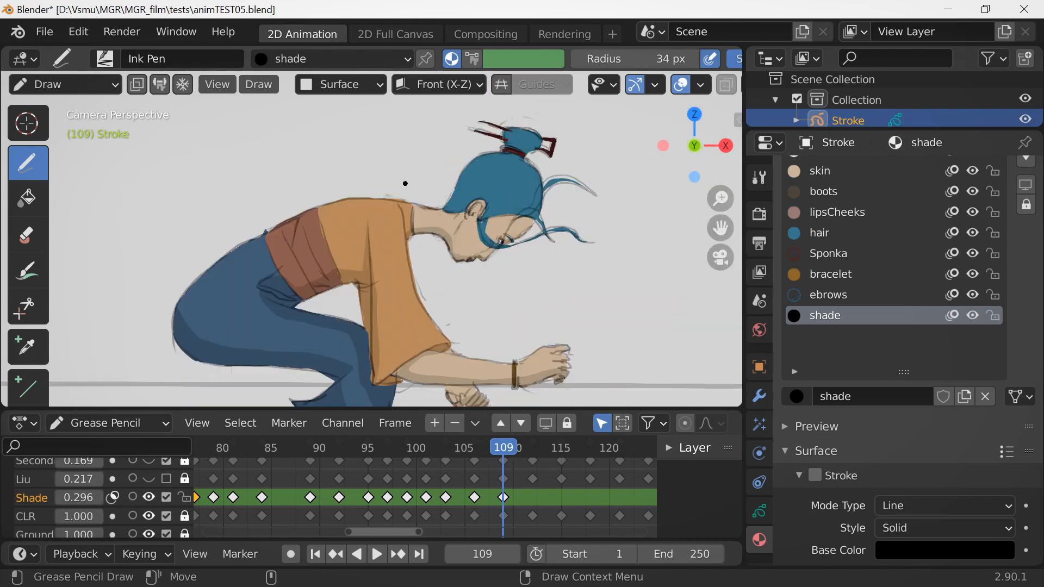
pyautogui.scroll(-4, 422, 163)
pyautogui.moveTo(717, 224); pyautogui.dragTo(704, 238)
pyautogui.press('Right')
pyautogui.press('Right')
pyautogui.press('Right')
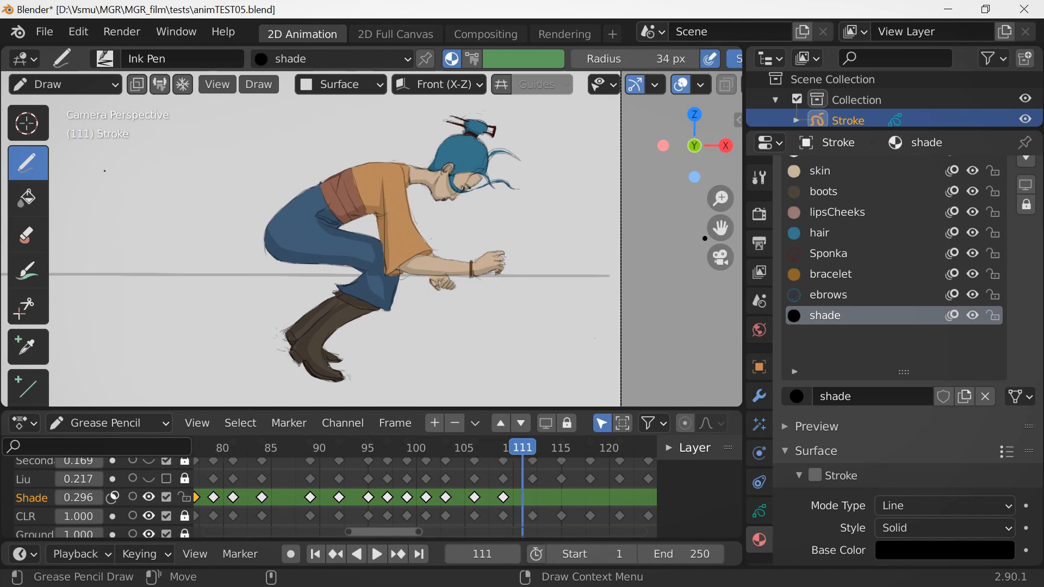
pyautogui.scroll(1, 462, 217)
pyautogui.moveTo(435, 187); pyautogui.dragTo(466, 199)
pyautogui.moveTo(413, 285); pyautogui.dragTo(449, 266)
pyautogui.scroll(3, 422, 252)
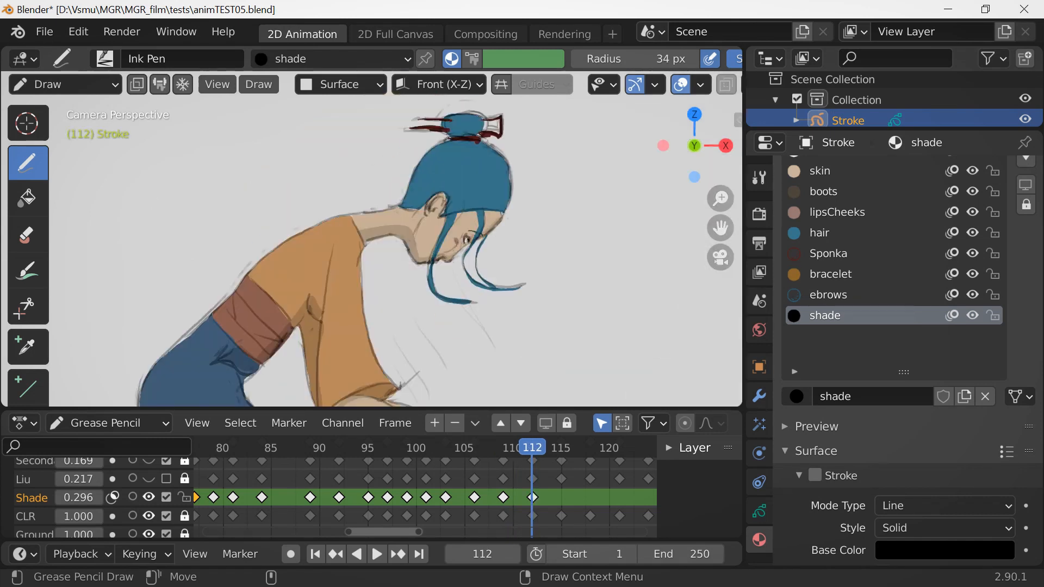
# Shade the shirt sleeve and the trousers down to the hem on frame 112.
pyautogui.scroll(-3, 422, 239)
pyautogui.keyDown('shift'); pyautogui.moveTo(444, 308); pyautogui.dragTo(494, 222, button='middle'); pyautogui.keyUp('shift')
pyautogui.scroll(1, 422, 239)
pyautogui.moveTo(296, 276); pyautogui.dragTo(424, 382)
pyautogui.moveTo(369, 245); pyautogui.dragTo(420, 319)
pyautogui.keyDown('shift'); pyautogui.moveTo(435, 348); pyautogui.dragTo(435, 219, button='middle'); pyautogui.keyUp('shift')
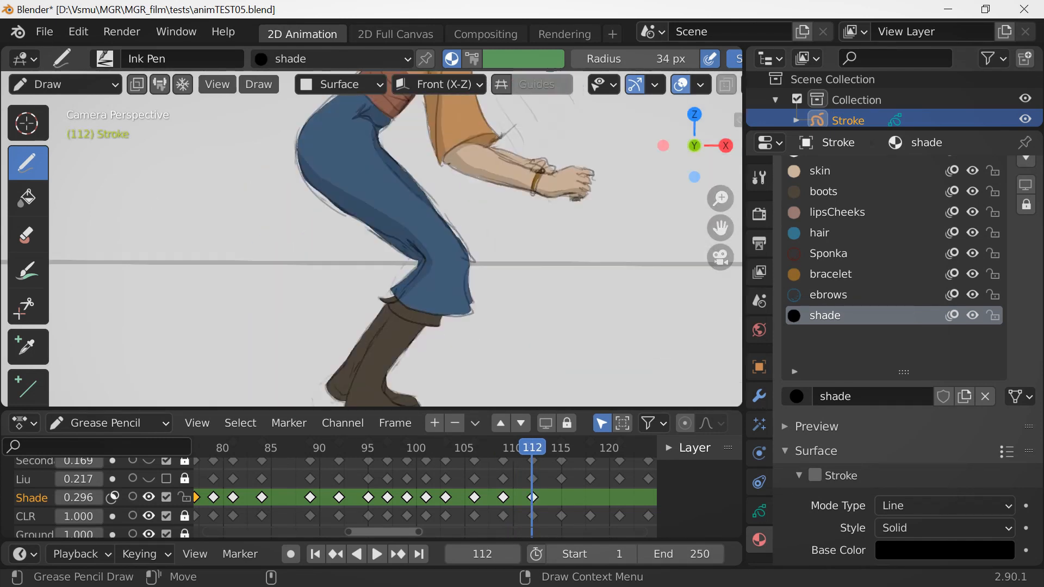
pyautogui.moveTo(469, 264); pyautogui.dragTo(461, 312)
pyautogui.scroll(-1, 422, 240)
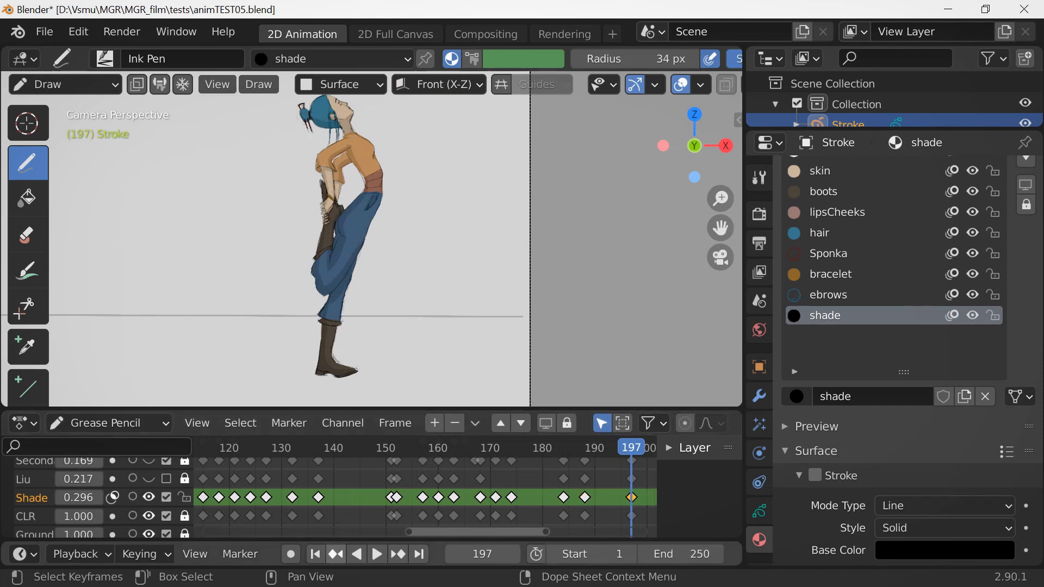
# Continue the Shade layer from frame 205 to frame 217, shading the figure as it returns to standing.
pyautogui.click(335, 554)
pyautogui.click(398, 554)
pyautogui.click(398, 554)
pyautogui.scroll(-4, 424, 498)
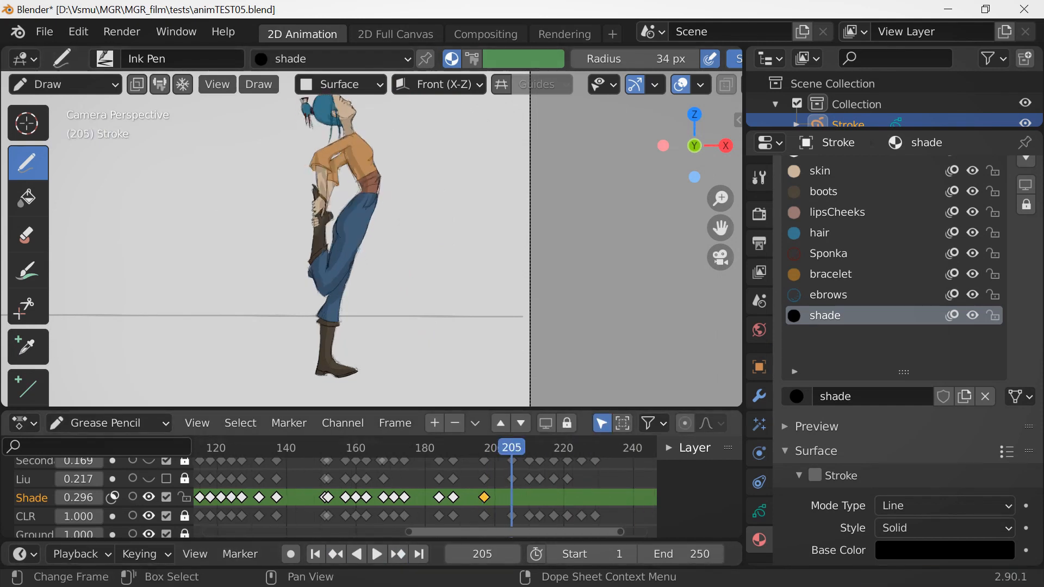
pyautogui.press('space')
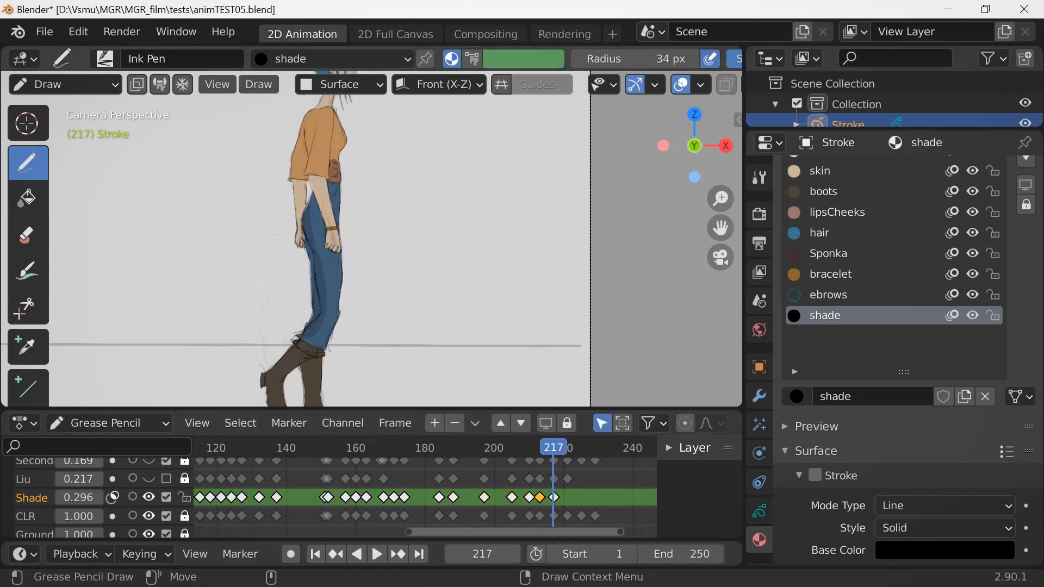
pyautogui.keyDown('shift'); pyautogui.moveTo(327, 272); pyautogui.dragTo(289, 348, button='middle'); pyautogui.keyUp('shift')
pyautogui.scroll(3, 293, 239)
pyautogui.keyDown('shift'); pyautogui.moveTo(293, 239); pyautogui.dragTo(333, 330, button='middle'); pyautogui.keyUp('shift')
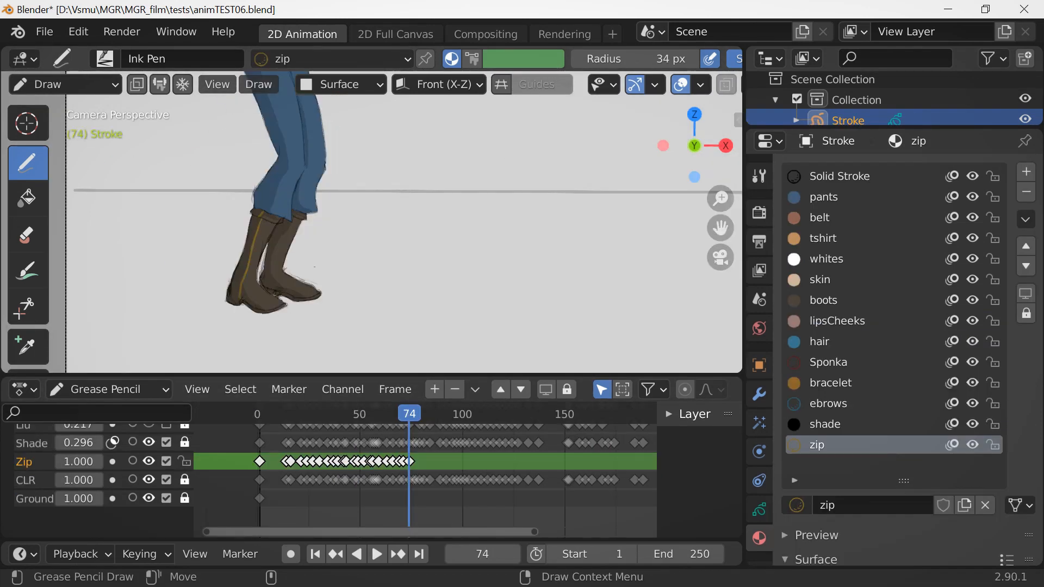
# Advance from frame 74 to frame 84 and draw the boot's zip line on the Zip layer with the zip material.
pyautogui.scroll(9, 505, 473)
pyautogui.press('Right')
pyautogui.press('Right')
pyautogui.press('Right')
pyautogui.press('Right')
pyautogui.press('Right')
pyautogui.press('Right')
pyautogui.press('Right')
pyautogui.press('Right')
pyautogui.press('Right')
pyautogui.press('Right')
pyautogui.moveTo(292, 236); pyautogui.dragTo(246, 296)
# Draw the boot's zip line on frame 89 of the Zip layer.
pyautogui.press('Right')
pyautogui.press('Right')
pyautogui.press('Right')
pyautogui.press('Right')
pyautogui.press('Right')
pyautogui.moveTo(314, 201); pyautogui.dragTo(313, 206)
# Advance through frames 92 and 97 to frame 103 and draw the zip line down the landing figure's boot.
pyautogui.press('Right')
pyautogui.press('Right')
pyautogui.press('Right')
pyautogui.keyDown('shift'); pyautogui.moveTo(391, 136); pyautogui.dragTo(320, 270, button='middle'); pyautogui.keyUp('shift')
pyautogui.press('Right')
pyautogui.press('Right')
pyautogui.press('Right')
pyautogui.press('Right')
pyautogui.press('Right')
pyautogui.keyDown('shift'); pyautogui.moveTo(571, 326); pyautogui.dragTo(457, 211, button='middle'); pyautogui.keyUp('shift')
pyautogui.press('Right')
pyautogui.press('Right')
pyautogui.press('Right')
pyautogui.press('Right')
pyautogui.press('Right')
pyautogui.press('Right')
pyautogui.moveTo(426, 261); pyautogui.dragTo(411, 311)
# Insert blank keyframes on frames 106 and 109 of the Zip layer.
pyautogui.press('Right')
pyautogui.press('Right')
pyautogui.press('Right')
pyautogui.hotkey('shift', 'i')
pyautogui.press('Right')
pyautogui.press('Right')
pyautogui.press('Right')
pyautogui.hotkey('shift', 'i')
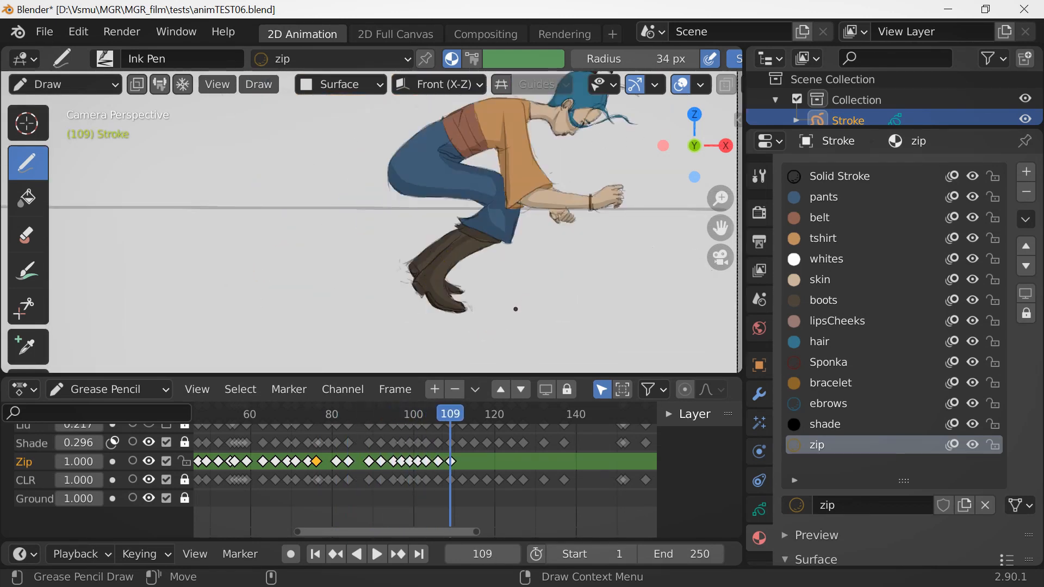
# Draw the boot's zip line on frames 112 and 124 of the Zip layer.
pyautogui.press('Right')
pyautogui.moveTo(462, 231); pyautogui.dragTo(427, 293)
pyautogui.press('Right')
pyautogui.press('Right')
pyautogui.press('Right')
pyautogui.press('Right')
pyautogui.press('Right')
pyautogui.press('Right')
pyautogui.press('Right')
pyautogui.press('Right')
pyautogui.press('Right')
pyautogui.press('Right')
pyautogui.press('Right')
pyautogui.press('Right')
pyautogui.moveTo(429, 228)
pyautogui.mouseDown()
pyautogui.moveTo(425, 305)
pyautogui.moveTo(432, 226)
pyautogui.mouseUp()
# Advance to frame 137 on the Zip layer and delete the zip drawing there.
pyautogui.press('Right')
pyautogui.press('Right')
pyautogui.press('Right')
pyautogui.press('Right')
pyautogui.press('Right')
pyautogui.press('Right')
pyautogui.press('Right')
pyautogui.press('Right')
pyautogui.press('Right')
pyautogui.press('Right')
pyautogui.press('Right')
pyautogui.press('Right')
pyautogui.press('Right')
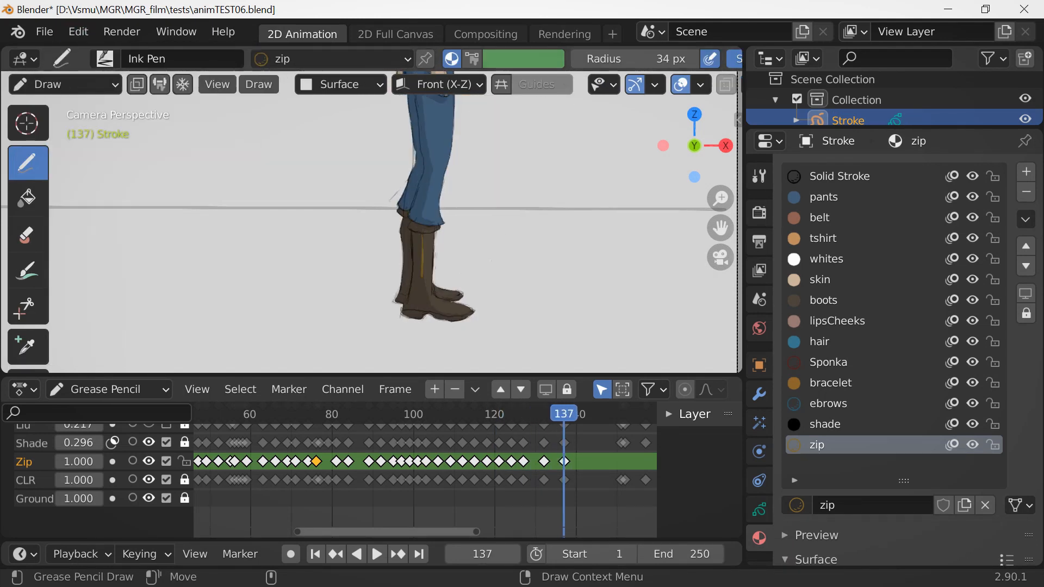
pyautogui.press('x')
pyautogui.press('Return')
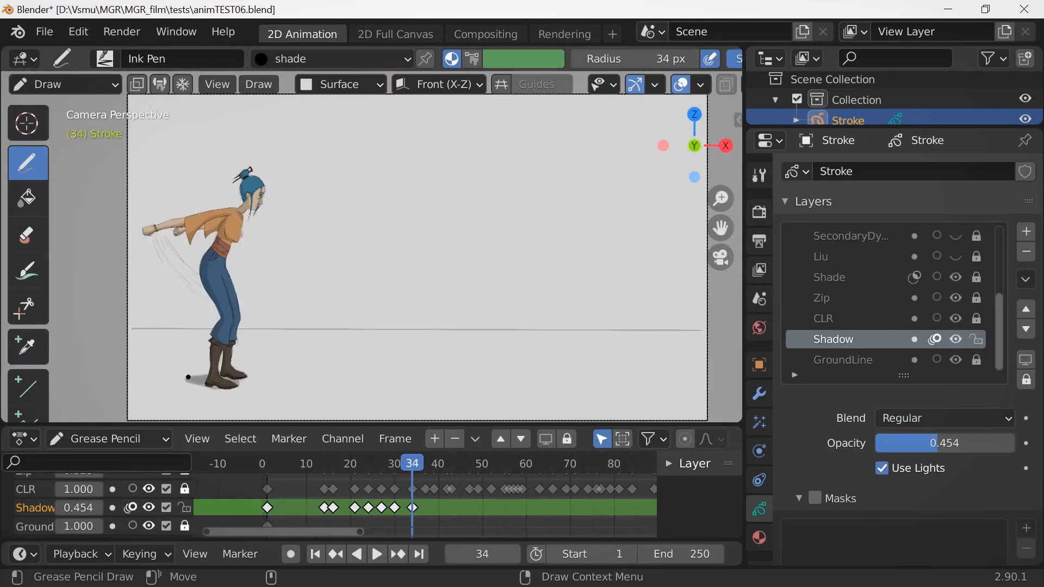
# Draw the figure's ground shadow on frames 34 and 89 of the Shadow layer with the shade material.
pyautogui.moveTo(158, 382); pyautogui.dragTo(130, 381)
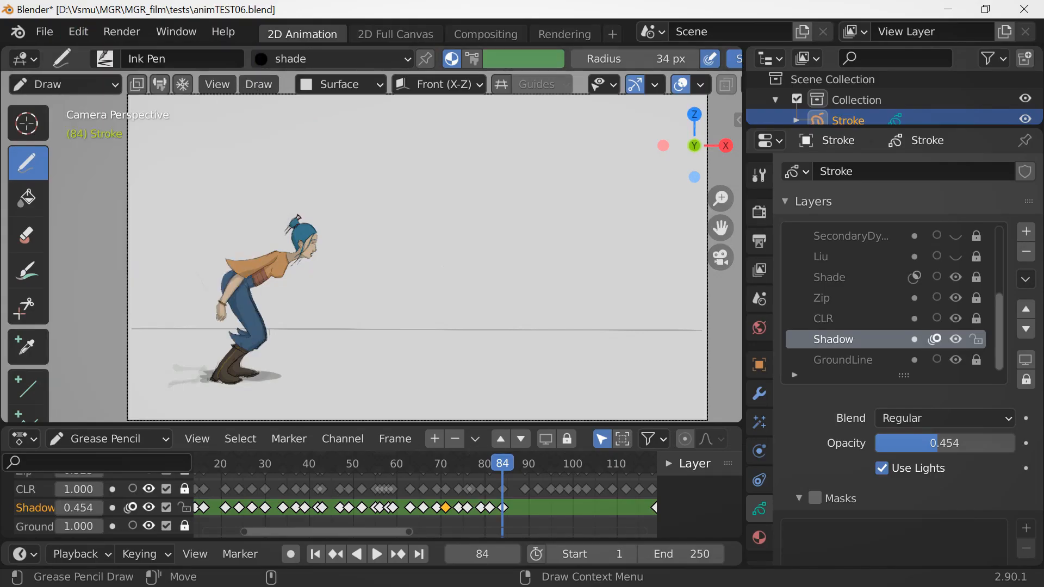
pyautogui.press('Right')
pyautogui.moveTo(220, 380); pyautogui.dragTo(313, 376)
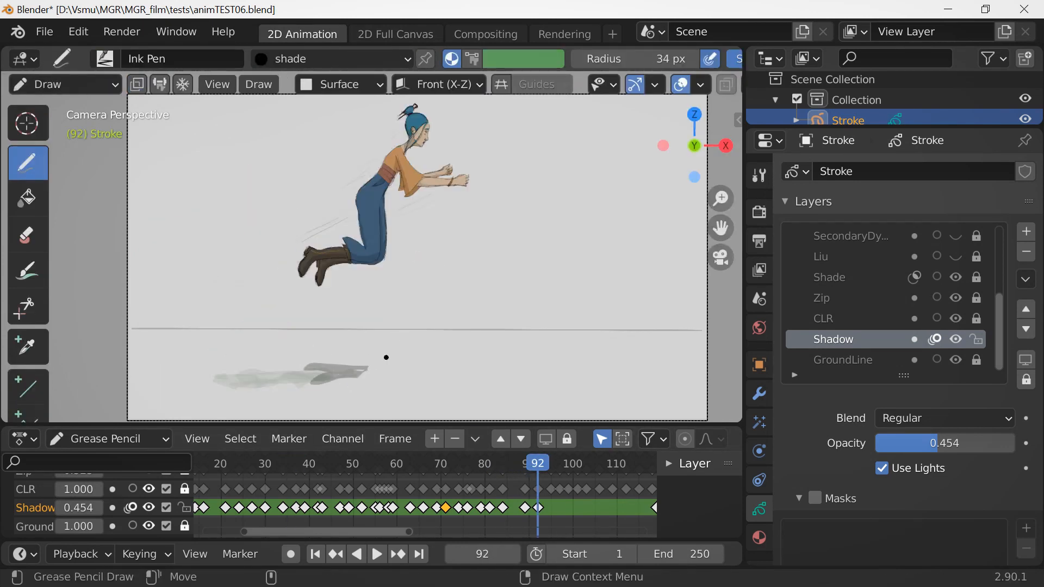
# Move the shadow strokes on frame 92 further back beneath the jumping figure in Edit Mode and undo the last shadow stroke.
pyautogui.press('Tab')
pyautogui.press('g')
pyautogui.click(362, 359)
pyautogui.press('Tab')
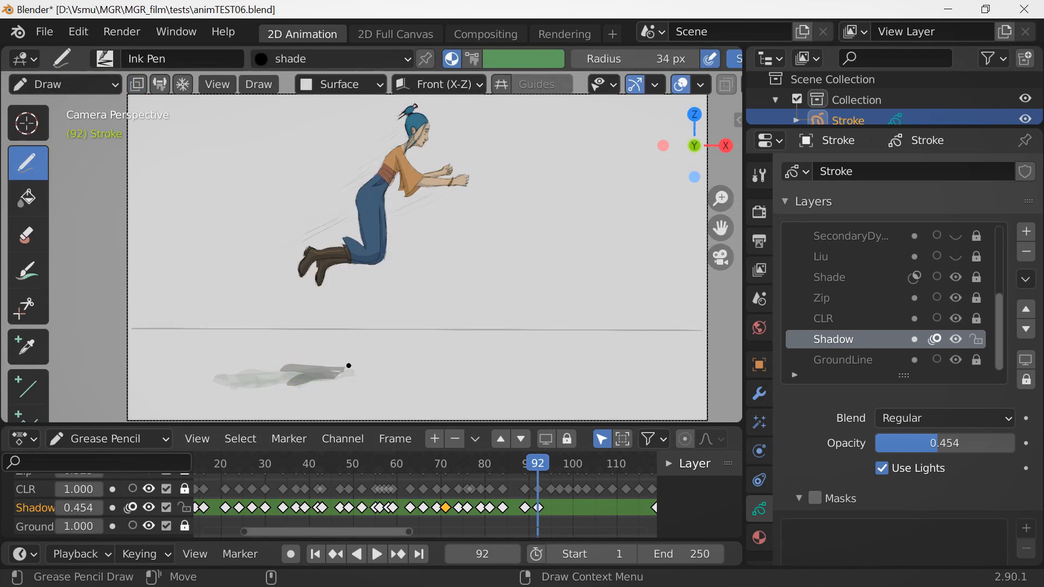
pyautogui.hotkey('ctrl', 'z')
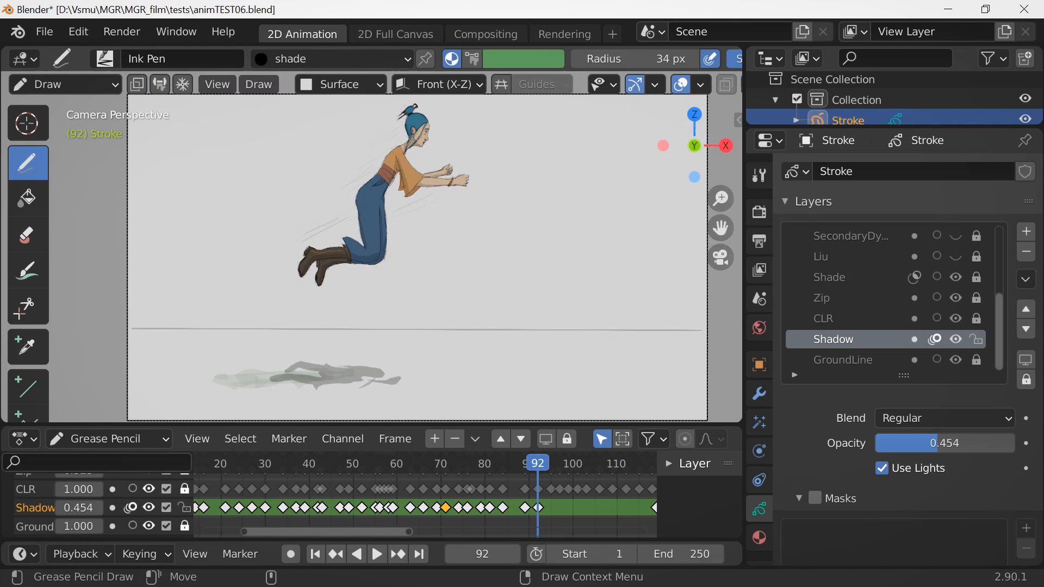
# Draw the airborne figure's ground shadow on the Shadow layer's frames between 95 and 101.
pyautogui.press('Right')
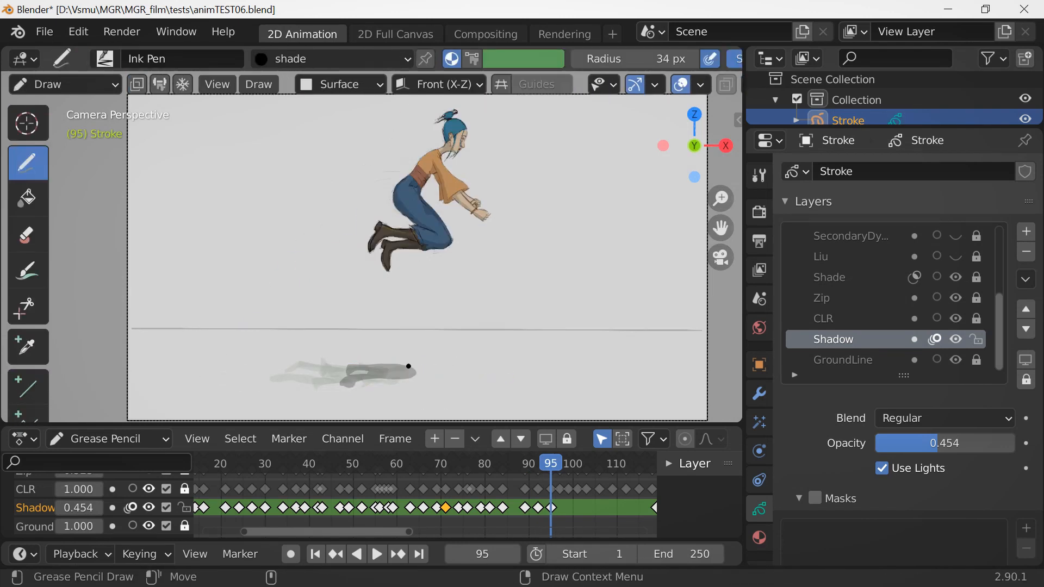
pyautogui.moveTo(529, 372)
pyautogui.mouseDown()
pyautogui.moveTo(540, 382)
pyautogui.moveTo(507, 375)
pyautogui.mouseUp()
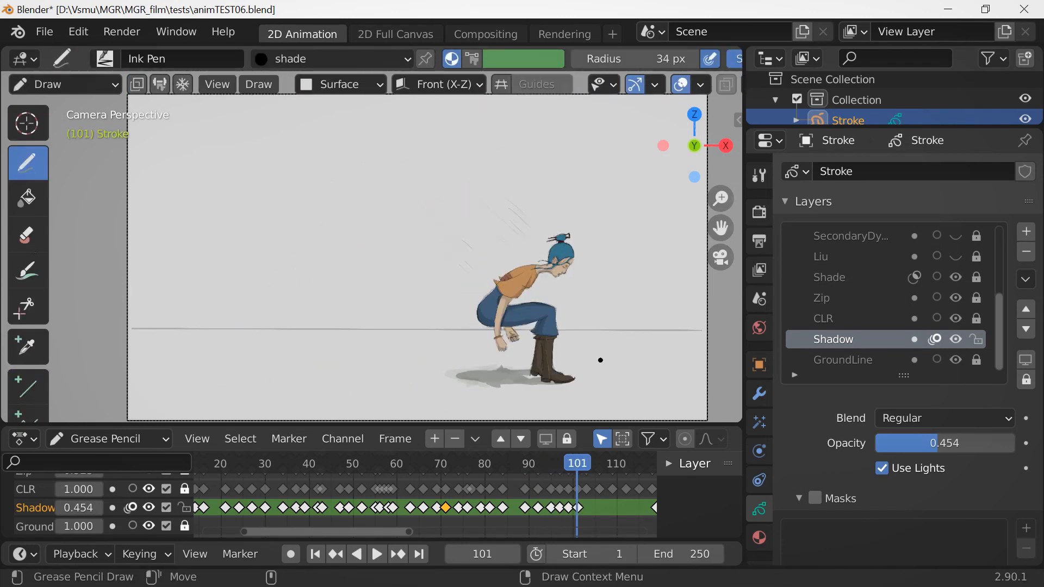
# Reposition the shadow strokes under the landing figure's feet on frame 103 in Edit Mode.
pyautogui.press('Right')
pyautogui.press('Right')
pyautogui.press('Tab')
pyautogui.click(589, 378)
pyautogui.press('g')
pyautogui.click(588, 379)
pyautogui.press('Tab')
# Advance to frame 106 of the Shadow layer and undo the last shadow stroke under the crouching figure.
pyautogui.press('Right')
pyautogui.press('Right')
pyautogui.press('Right')
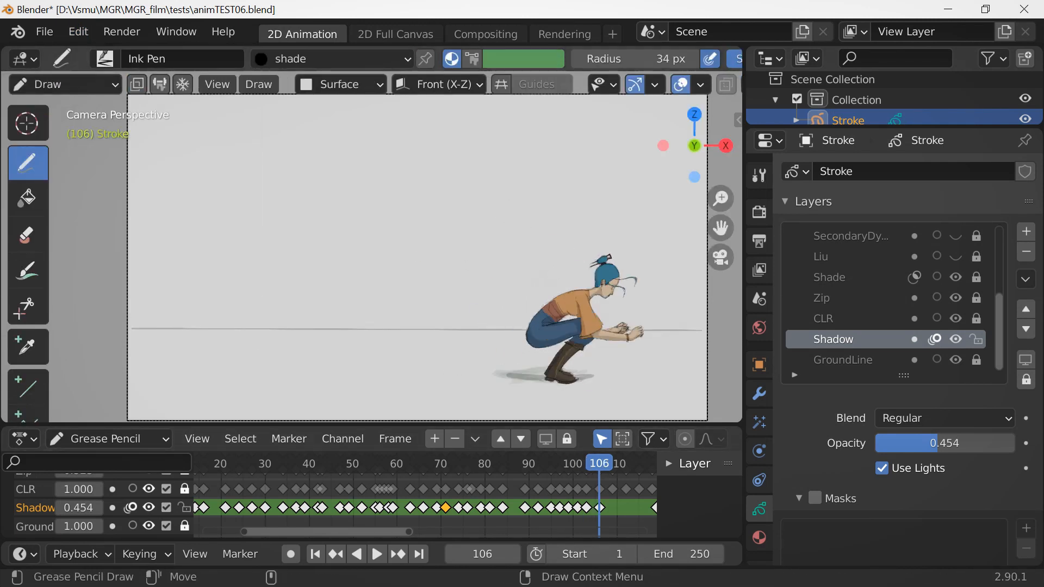
pyautogui.hotkey('ctrl', 'z')
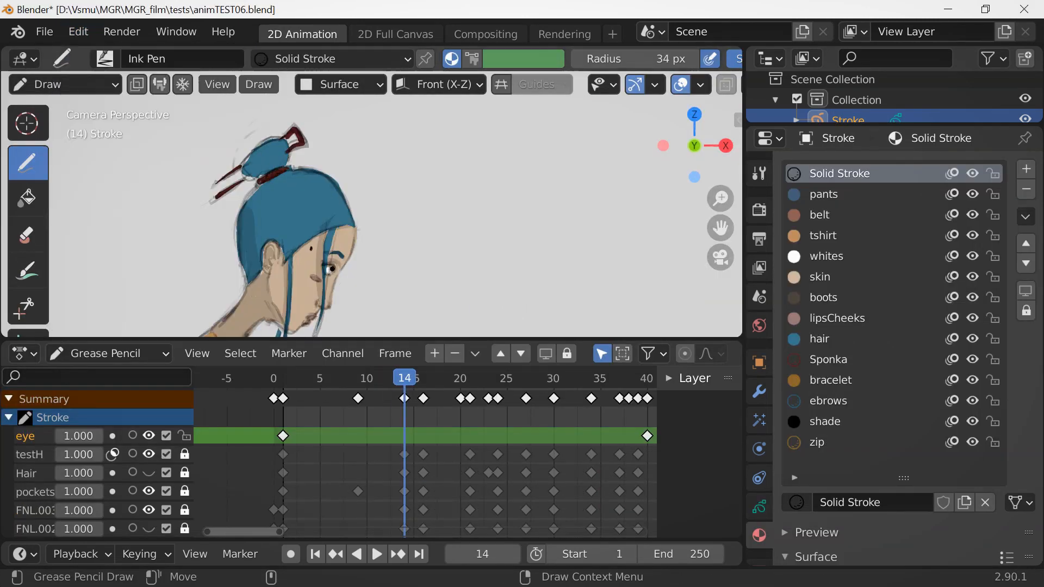
# Continue the eye layer from frame 14 to frame 21 and undo the last eye stroke.
pyautogui.press('Right')
pyautogui.press('Right')
pyautogui.press('Right')
pyautogui.press('Right')
pyautogui.press('Right')
pyautogui.press('Right')
pyautogui.press('Right')
pyautogui.click(78, 31)
pyautogui.click(104, 55)
# Dot in the pupil on frames 24 and 27 of the eye layer with the Solid Stroke material.
pyautogui.press('Right')
pyautogui.press('Right')
pyautogui.press('Right')
pyautogui.click(330, 274)
pyautogui.press('Right')
pyautogui.press('Right')
pyautogui.press('Right')
pyautogui.click(330, 215)
# Dot in the pupil on frames 30 and 34 of the eye layer.
pyautogui.press('Right')
pyautogui.press('Right')
pyautogui.press('Right')
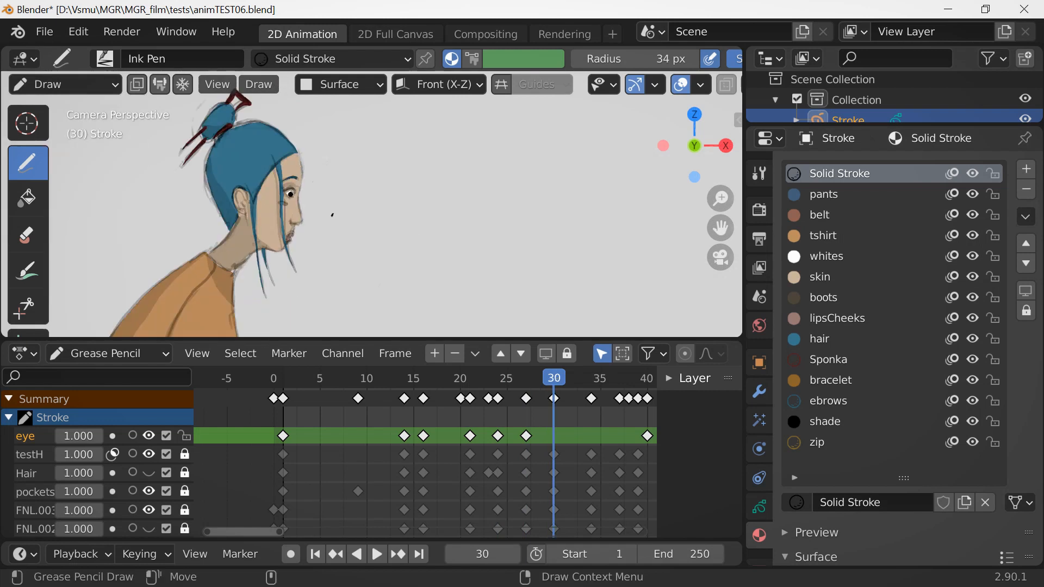
pyautogui.click(292, 192)
pyautogui.press('Right')
pyautogui.press('Right')
pyautogui.press('Right')
pyautogui.press('Right')
pyautogui.click(319, 138)
# Advance past frame 39 to frame 42 and dot in the pupil on the eye layer.
pyautogui.press('Right')
pyautogui.press('Right')
pyautogui.press('Right')
pyautogui.press('Right')
pyautogui.press('Right')
pyautogui.moveTo(555, 446); pyautogui.dragTo(454, 445, button='middle')
pyautogui.press('Right')
pyautogui.press('Right')
pyautogui.press('Right')
pyautogui.click(326, 141)
# Dot in the pupil on frames 43, 47 and 49 of the eye layer with the Solid Stroke material.
pyautogui.press('Right')
pyautogui.press('Right')
pyautogui.press('Right')
pyautogui.press('Right')
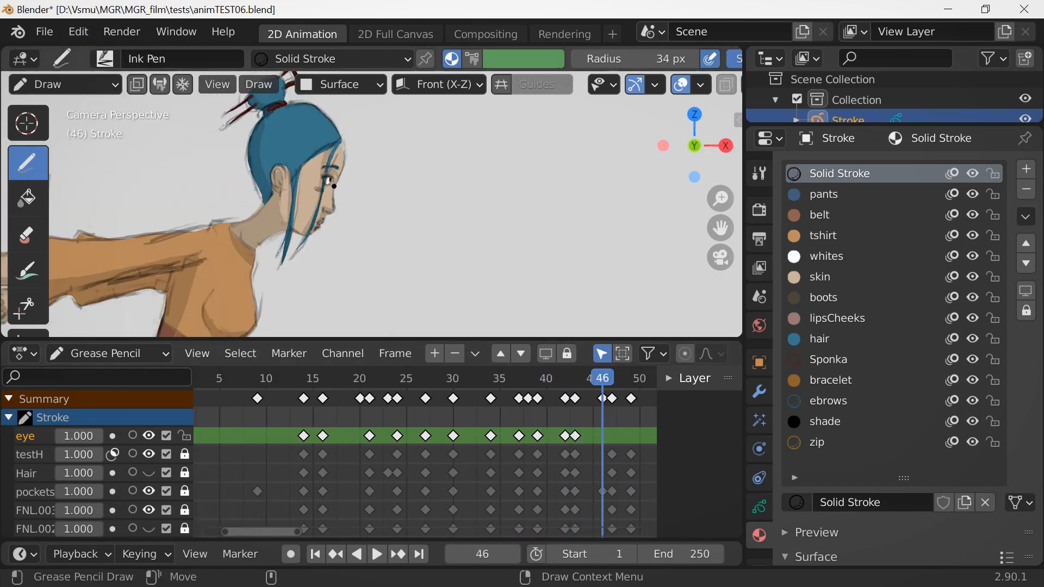
pyautogui.press('Right')
pyautogui.press('Right')
pyautogui.press('Right')
pyautogui.press('Right')
pyautogui.press('Right')
pyautogui.press('Right')
pyautogui.click(308, 190)
# Continue dotting in the pupil on the eye layer's keyframes from frame 52 through frame 66.
pyautogui.press('Right')
pyautogui.press('Right')
pyautogui.press('Right')
pyautogui.press('Right')
pyautogui.press('Right')
pyautogui.press('Right')
pyautogui.press('Right')
pyautogui.press('Right')
pyautogui.press('Right')
pyautogui.press('Right')
pyautogui.press('Right')
pyautogui.press('Right')
pyautogui.press('Right')
pyautogui.press('Right')
pyautogui.press('Right')
pyautogui.press('Right')
pyautogui.press('Right')
pyautogui.moveTo(719, 199); pyautogui.dragTo(54, 136)
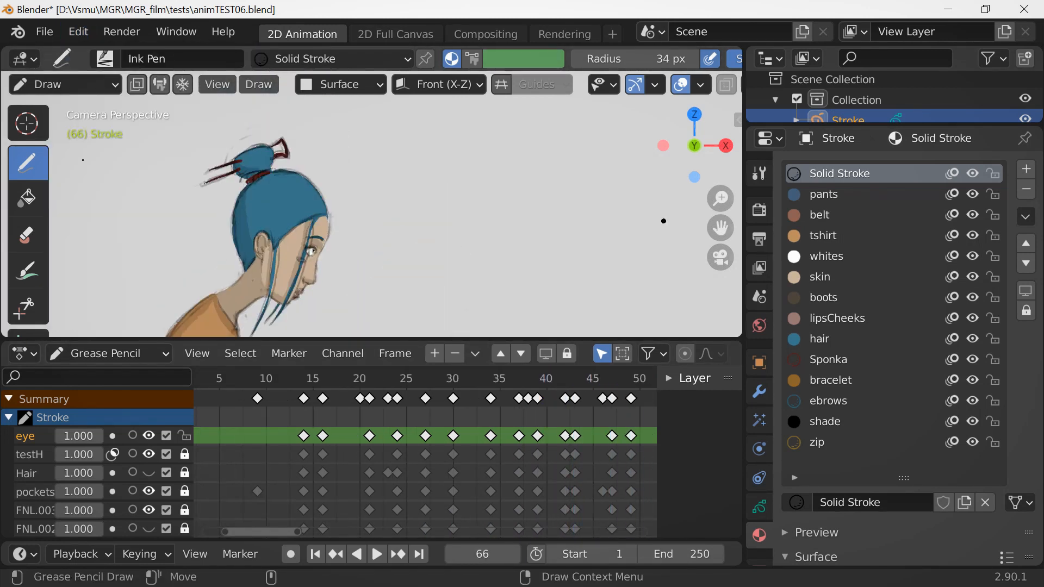
# Dot in the pupil on frames 69, 71, 74 and 79 of the eye layer and continue through frame 168.
pyautogui.click(453, 377)
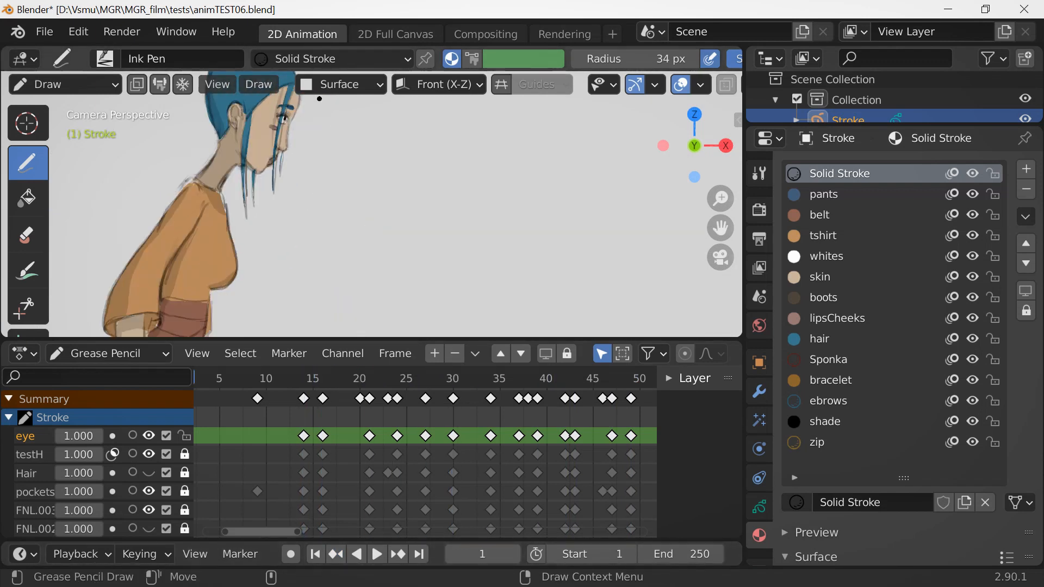
pyautogui.moveTo(612, 462); pyautogui.dragTo(339, 462, button='middle')
pyautogui.press('Right')
pyautogui.press('Right')
pyautogui.click(402, 177)
pyautogui.press('Right')
pyautogui.press('Right')
pyautogui.press('Right')
pyautogui.press('Right')
pyautogui.press('Right')
pyautogui.press('Right')
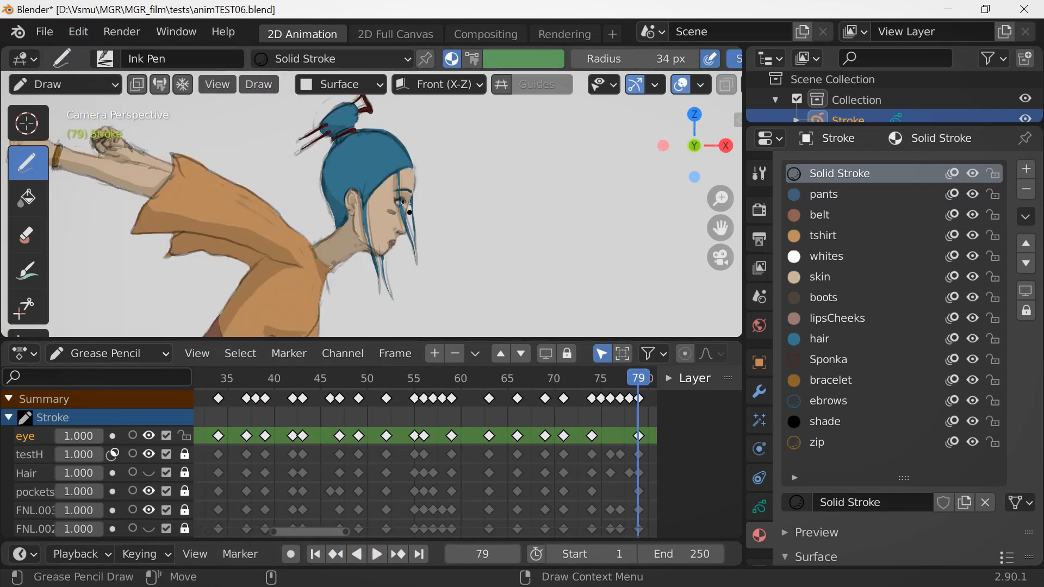
pyautogui.press('space')
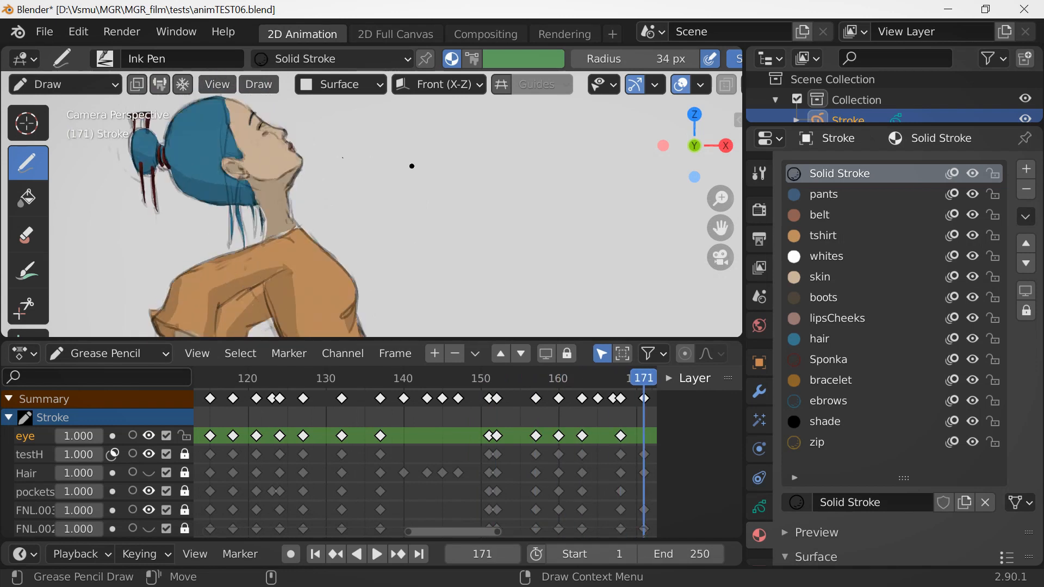
pyautogui.click(78, 31)
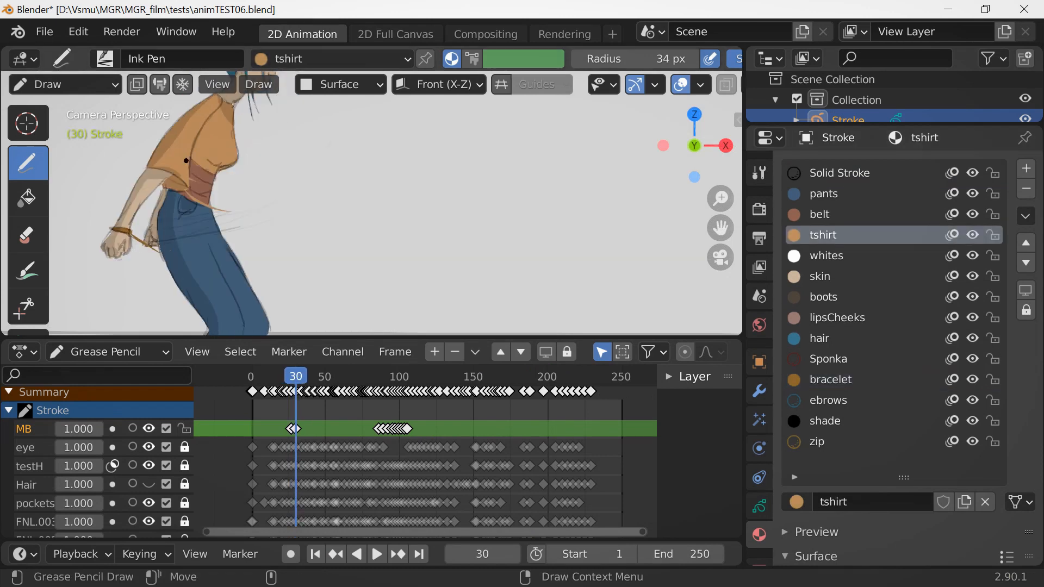
# Draw a motion streak off the sleeve tip on frame 34 of the MB layer with the tshirt material.
pyautogui.press('Up')
pyautogui.keyDown('shift'); pyautogui.moveTo(298, 257); pyautogui.dragTo(345, 332, button='middle'); pyautogui.keyUp('shift')
pyautogui.moveTo(199, 174); pyautogui.dragTo(214, 220)
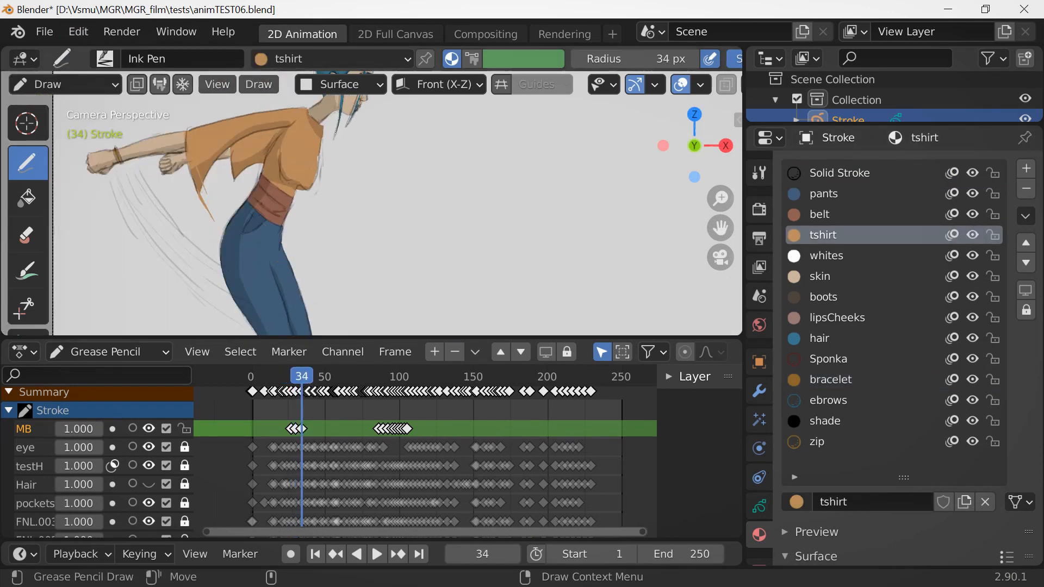
# Continue the MB layer to frame 47 with the bracelet material and undo the last stroke.
pyautogui.click(830, 379)
pyautogui.scroll(-4, 404, 203)
pyautogui.press('Up')
pyautogui.press('Up')
pyautogui.press('Up')
pyautogui.press('Up')
pyautogui.click(831, 380)
pyautogui.click(79, 32)
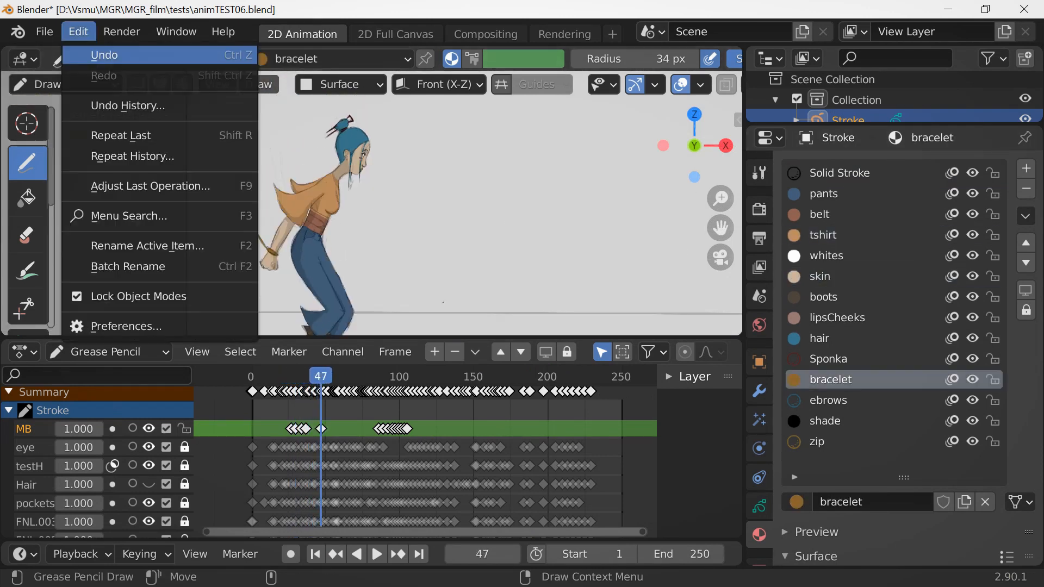
pyautogui.click(100, 54)
# Advance the MB layer to frame 49 and draw a short motion streak off the hand with the skin material.
pyautogui.click(823, 235)
pyautogui.scroll(-4, 381, 191)
pyautogui.press('Up')
pyautogui.click(820, 277)
pyautogui.scroll(2, 403, 249)
pyautogui.scroll(3, 402, 249)
pyautogui.keyDown('shift'); pyautogui.moveTo(402, 249); pyautogui.dragTo(403, 171, button='middle'); pyautogui.keyUp('shift')
pyautogui.moveTo(296, 280); pyautogui.dragTo(272, 279)
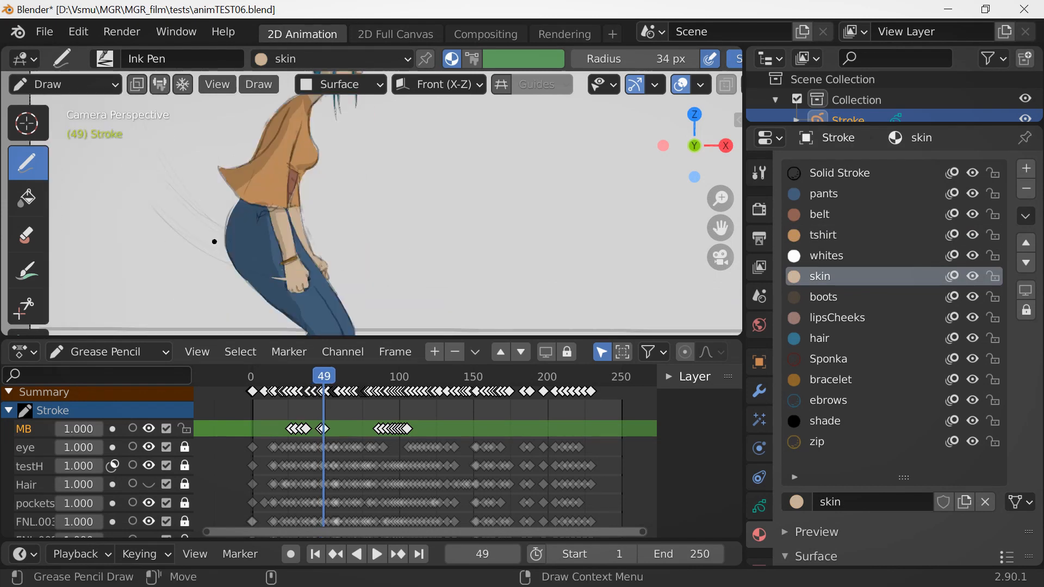
# Advance past frame 49 on the MB layer and add arm motion strokes, alternating the bracelet and skin materials.
pyautogui.scroll(-3, 381, 203)
pyautogui.press('Up')
pyautogui.click(831, 380)
pyautogui.click(820, 276)
pyautogui.click(831, 380)
pyautogui.click(820, 276)
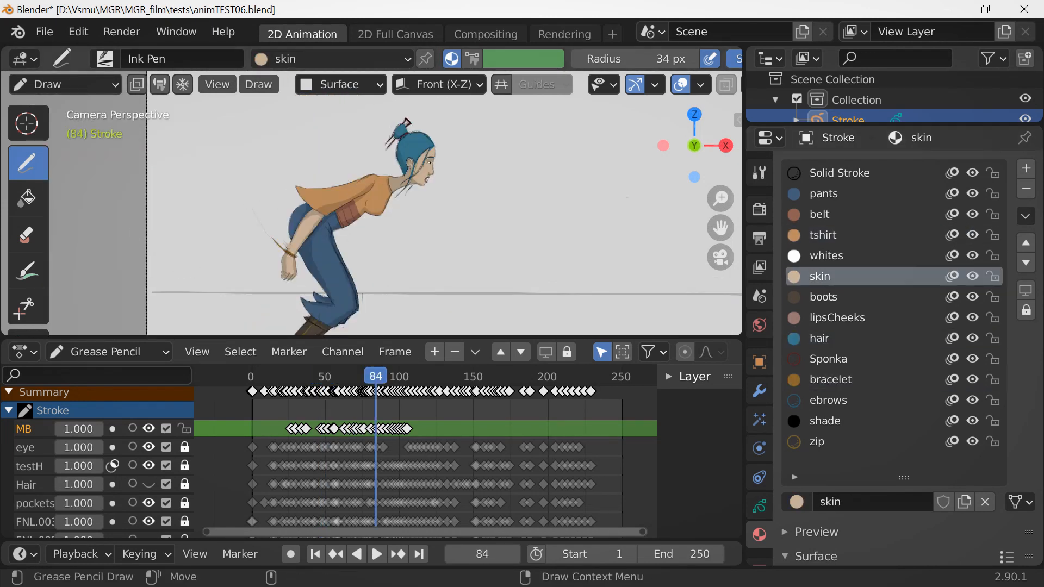
# Choose the tshirt material, go to frame 88 and select the MB layer's keyframe on frame 86.
pyautogui.click(822, 235)
pyautogui.press('Tab')
pyautogui.press('Tab')
pyautogui.press('Left')
pyautogui.press('Right')
pyautogui.scroll(14, 352, 463)
pyautogui.click(447, 376)
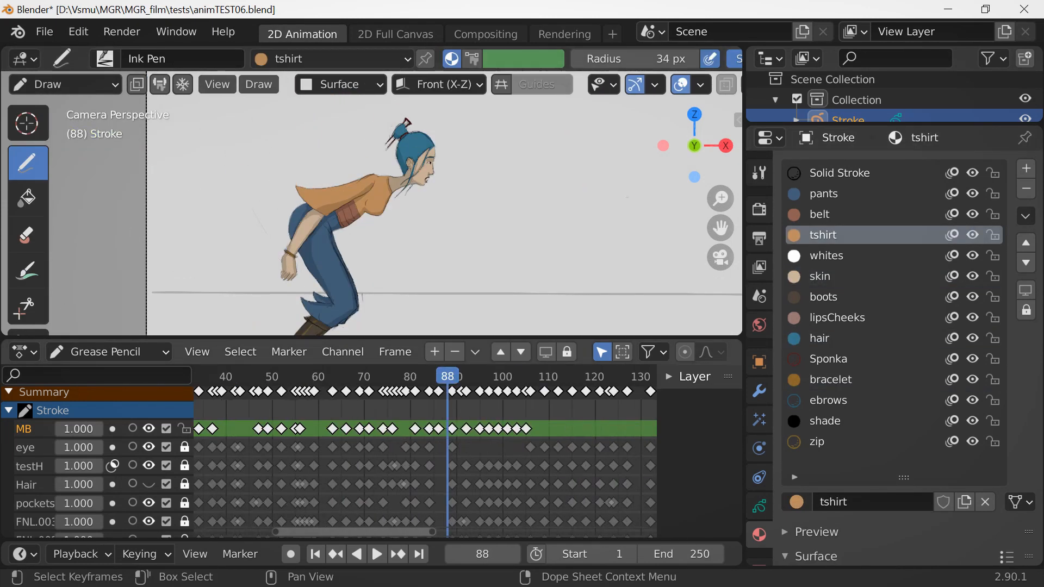
pyautogui.click(438, 429)
# Advance past frame 57 on the MB layer and add motion strokes with the skin and tshirt materials.
pyautogui.press('Up')
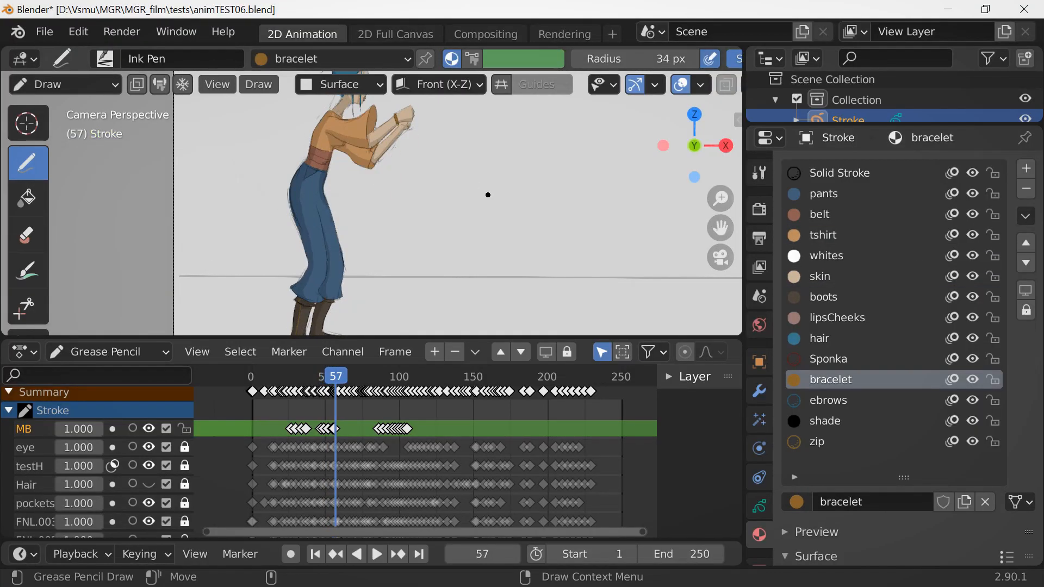
pyautogui.press('Up')
pyautogui.press('Up')
pyautogui.click(820, 276)
pyautogui.click(822, 235)
# Continue the MB layer to frame 68, using the bracelet and skin materials for the arm's motion strokes.
pyautogui.press('Up')
pyautogui.click(830, 380)
pyautogui.click(820, 276)
pyautogui.press('Up')
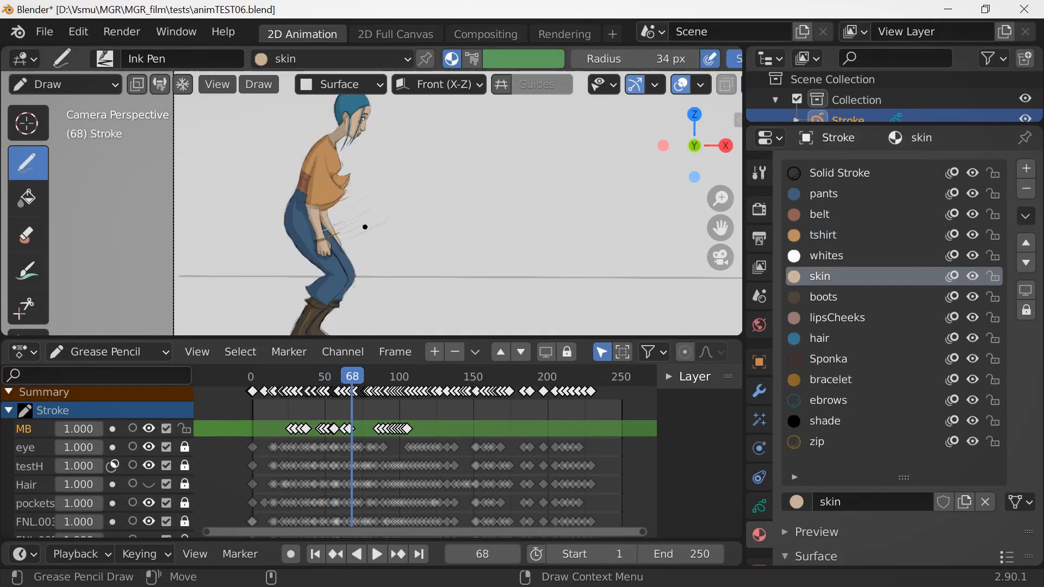
# Advance the MB layer to frame 71 and draw a curved motion streak below the raised hand.
pyautogui.click(823, 235)
pyautogui.press('Up')
pyautogui.moveTo(233, 139); pyautogui.dragTo(264, 197)
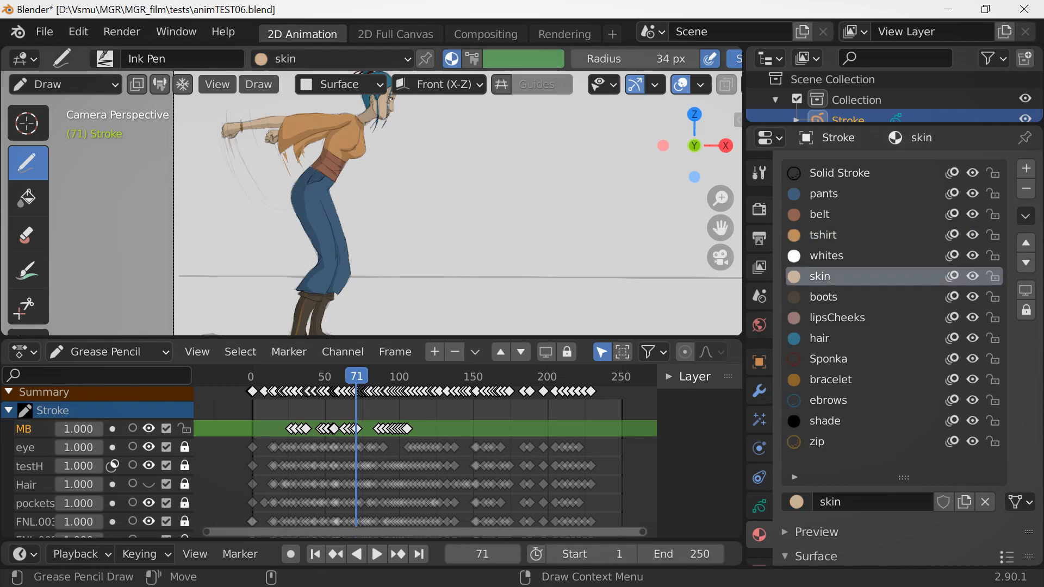
# Continue the MB layer's motion strokes with the bracelet, skin and tshirt materials up to frame 81.
pyautogui.click(830, 379)
pyautogui.press('Up')
pyautogui.scroll(-2, 489, 201)
pyautogui.click(820, 276)
pyautogui.scroll(2, 489, 201)
pyautogui.click(823, 235)
pyautogui.press('Up')
pyautogui.press('Up')
pyautogui.press('Up')
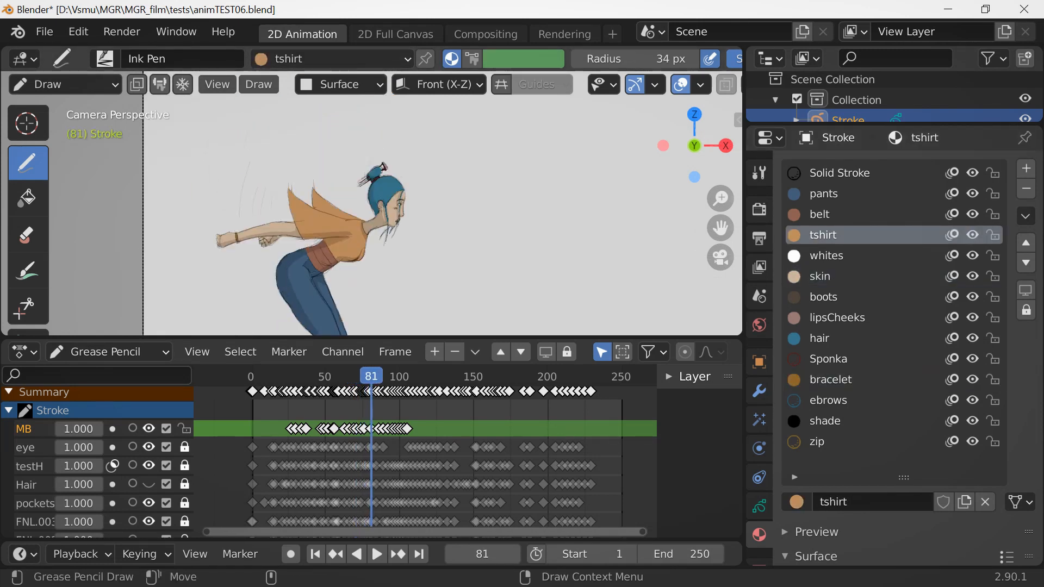
# Add bracelet and hair motion strokes on frame 81 of the MB layer and continue with bracelet on frame 84.
pyautogui.click(831, 379)
pyautogui.click(819, 338)
pyautogui.scroll(-2, 538, 205)
pyautogui.scroll(2, 538, 205)
pyautogui.press('Up')
pyautogui.click(830, 380)
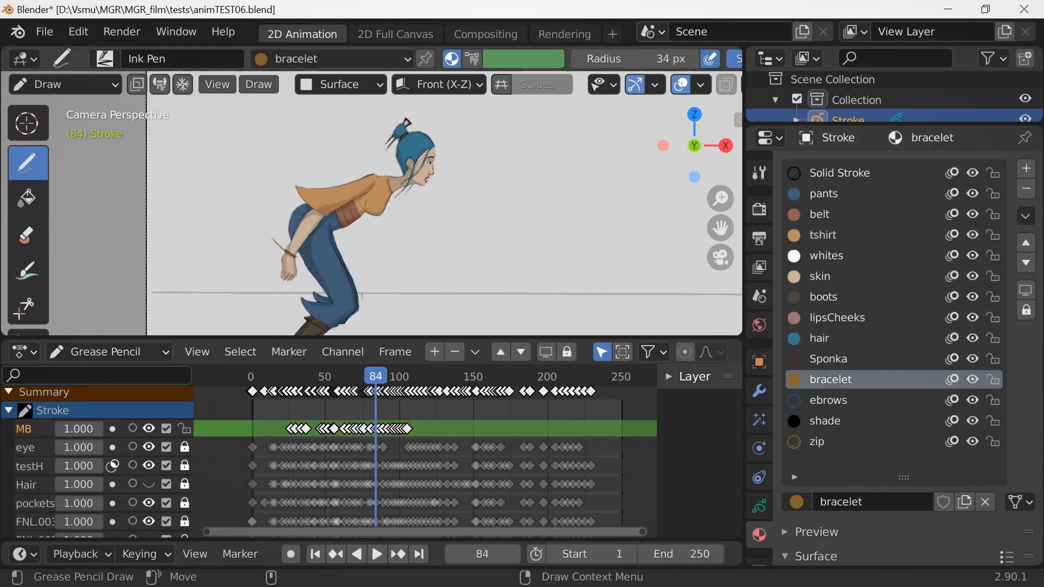
# Draw two short motion strokes at the sleeve on the MB layer with the tshirt material.
pyautogui.click(823, 235)
pyautogui.moveTo(328, 188); pyautogui.dragTo(324, 181)
pyautogui.moveTo(298, 188); pyautogui.dragTo(296, 179)
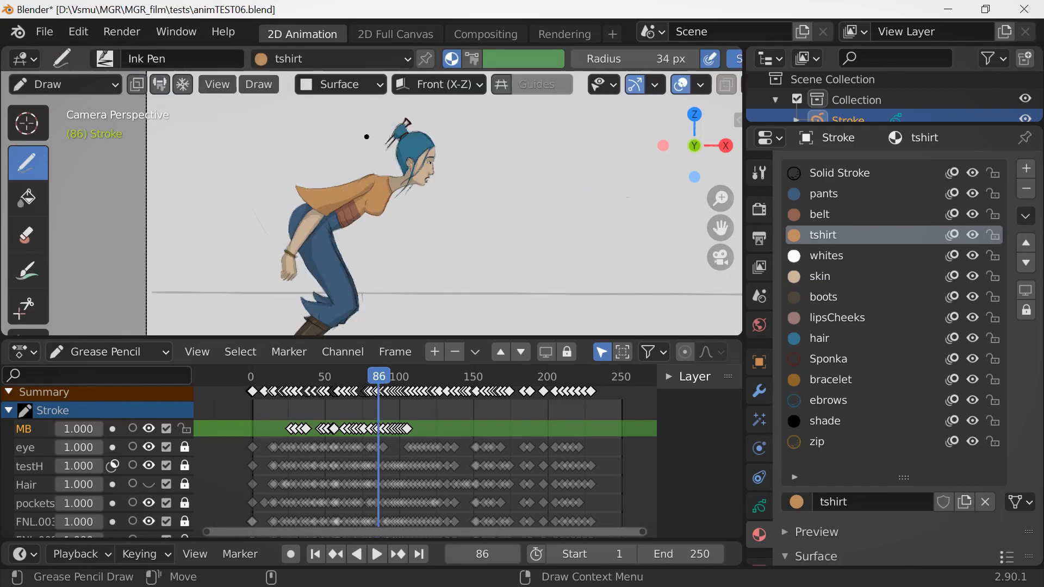